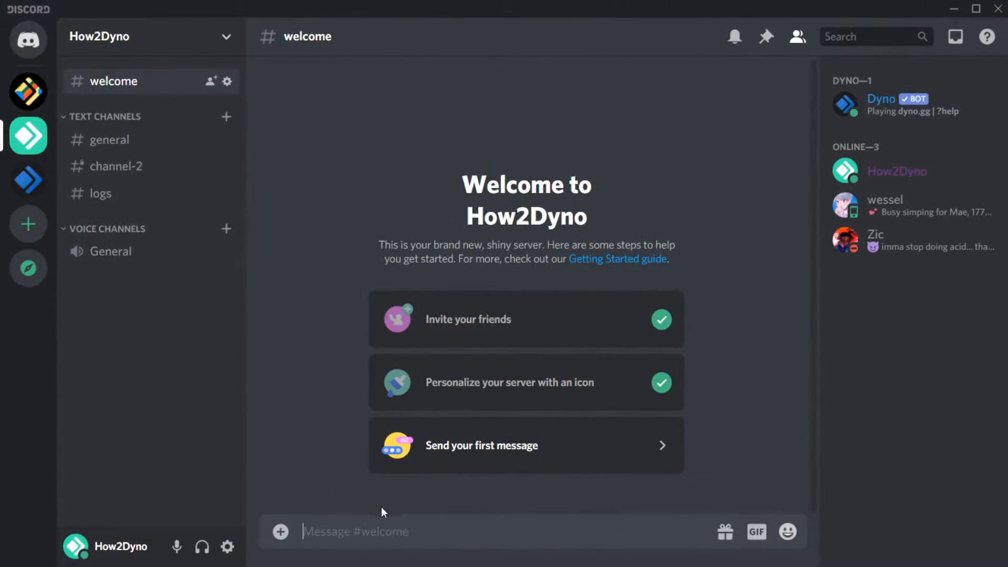
Move the Dyno role to the top of the server's role list, save the changes and leave the server settings
{"action": "left_click", "coordinate": [225, 36]}
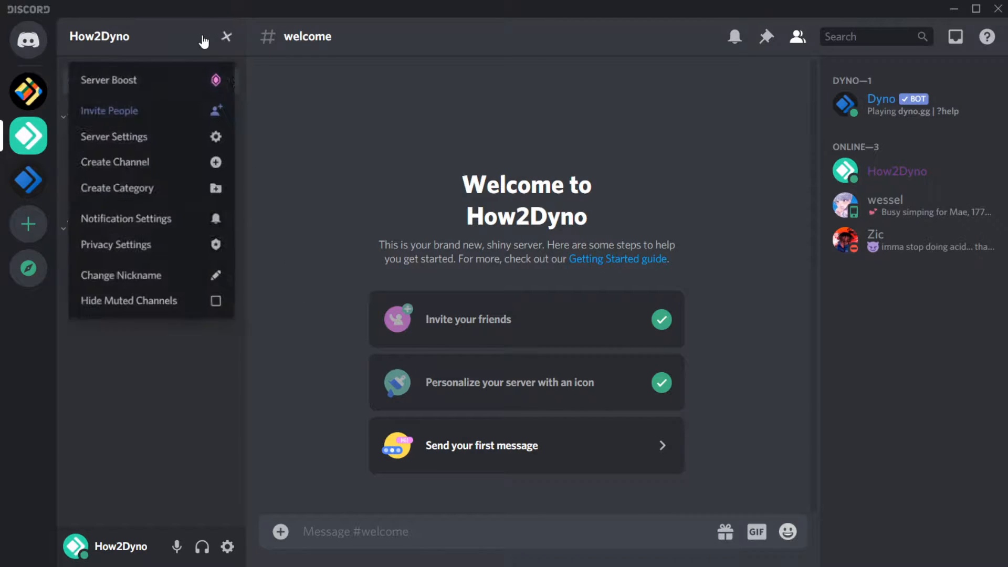
{"action": "left_click", "coordinate": [172, 132]}
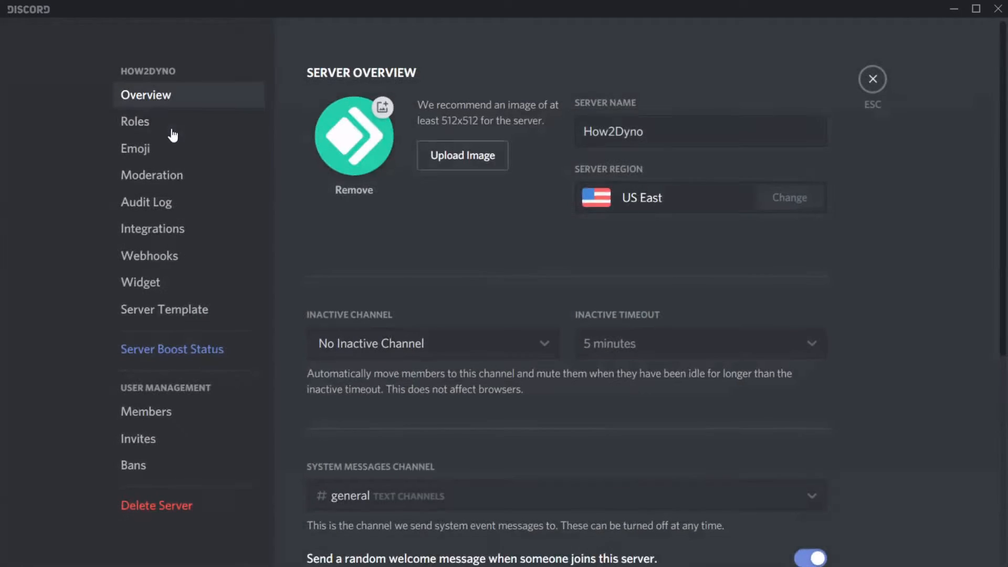
{"action": "left_click", "coordinate": [171, 129]}
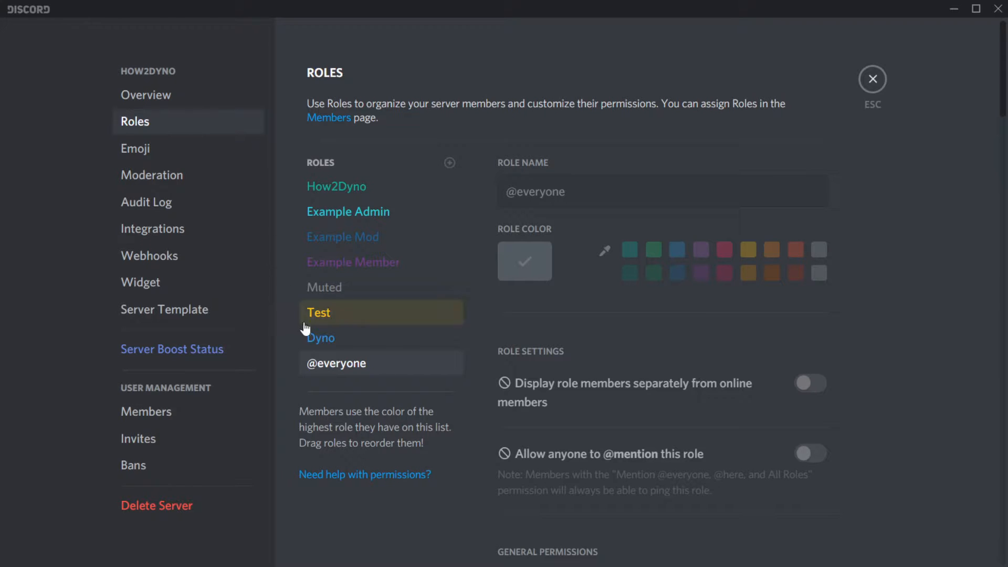
{"action": "left_click", "coordinate": [309, 339]}
{"action": "left_click_drag", "start_coordinate": [327, 344], "coordinate": [335, 188]}
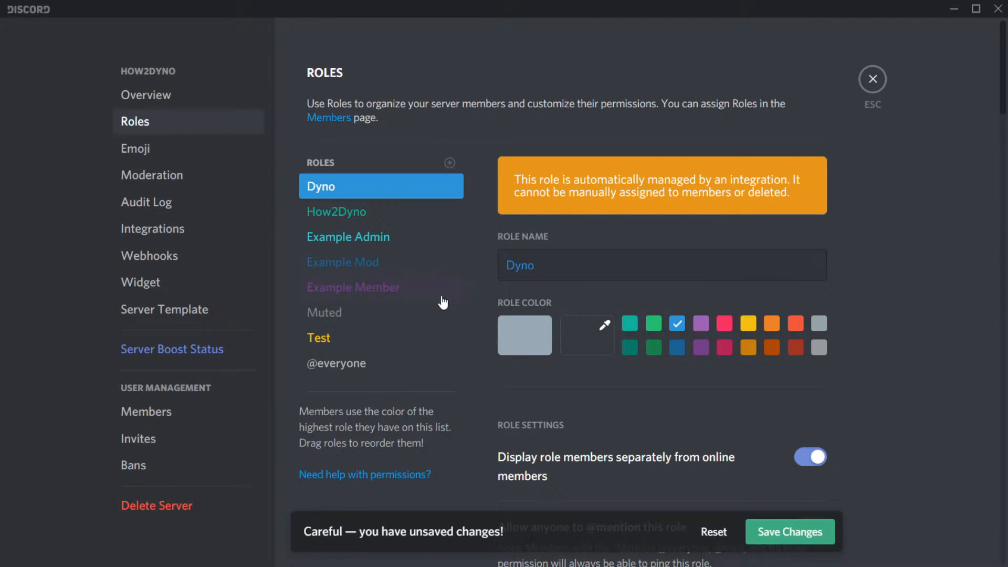
{"action": "left_click", "coordinate": [814, 531]}
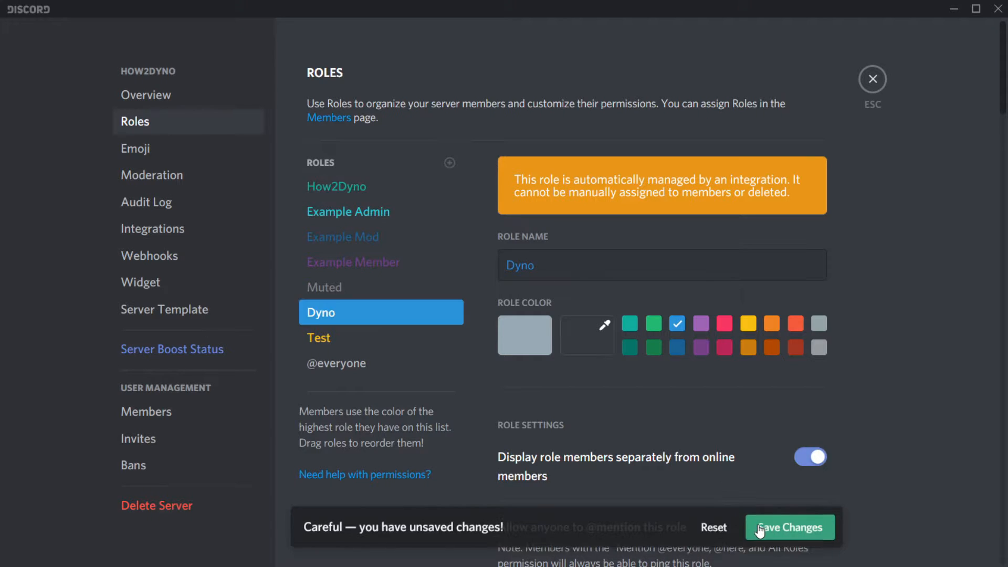
{"action": "left_click", "coordinate": [872, 79]}
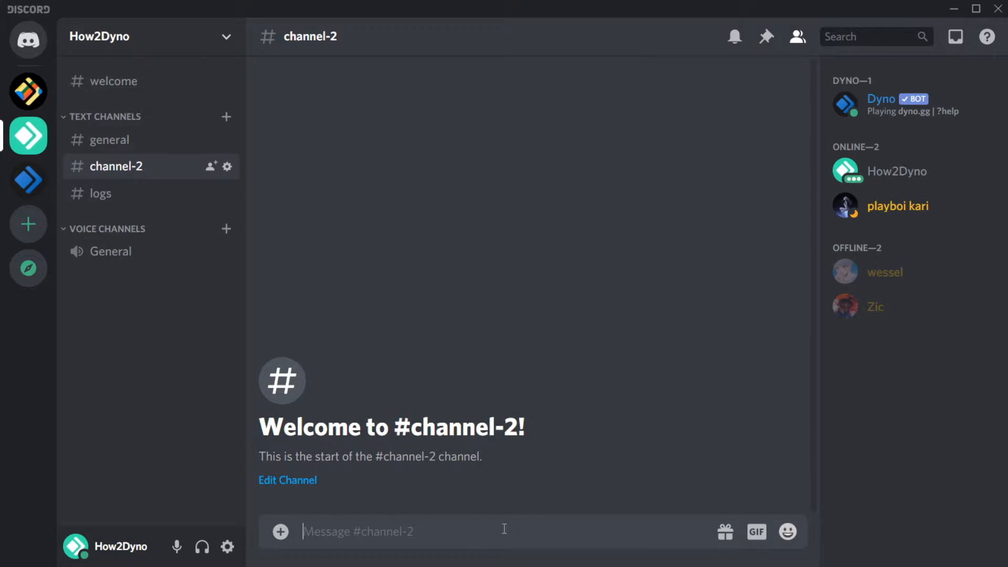
{"action": "type", "text": "?role @h"}
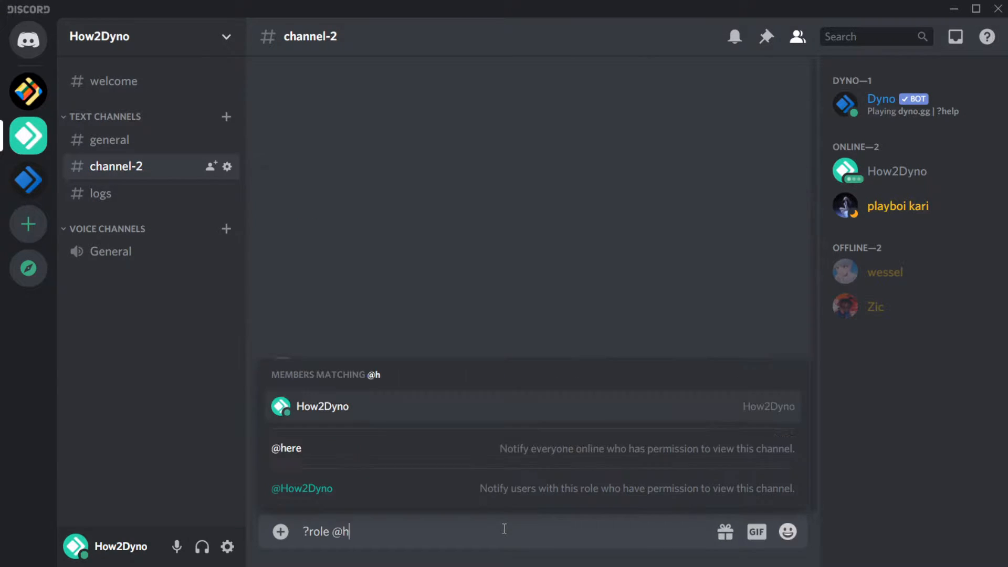
{"action": "key", "text": "Tab"}
{"action": "type", "text": "How2D"}
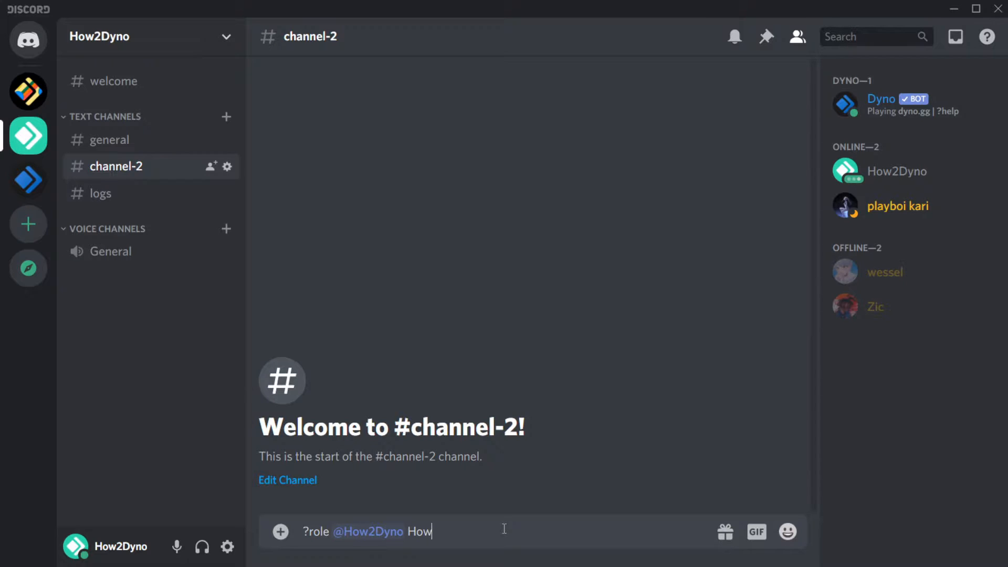
{"action": "type", "text": "yno"}
{"action": "key", "text": "Return"}
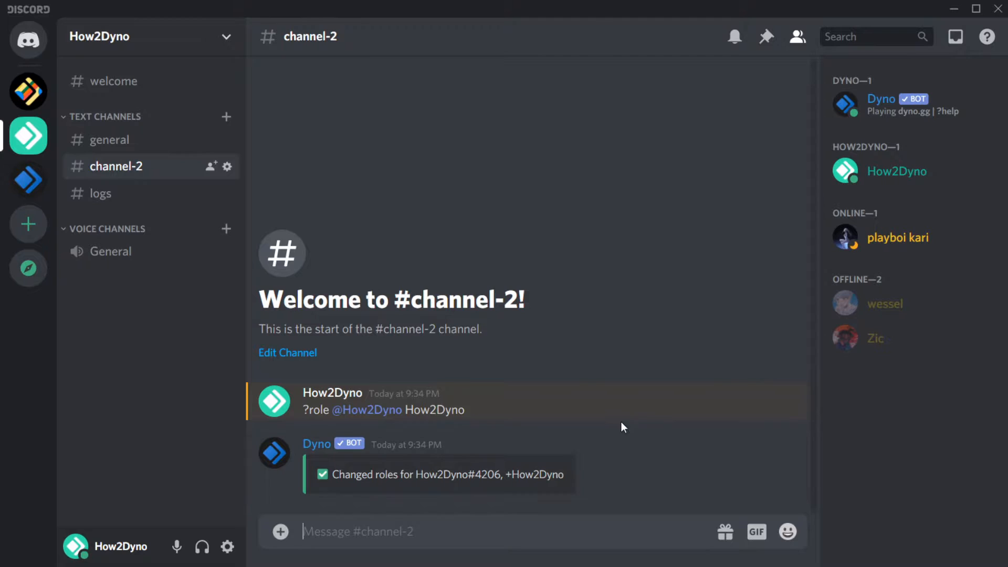
{"action": "left_click", "coordinate": [882, 192]}
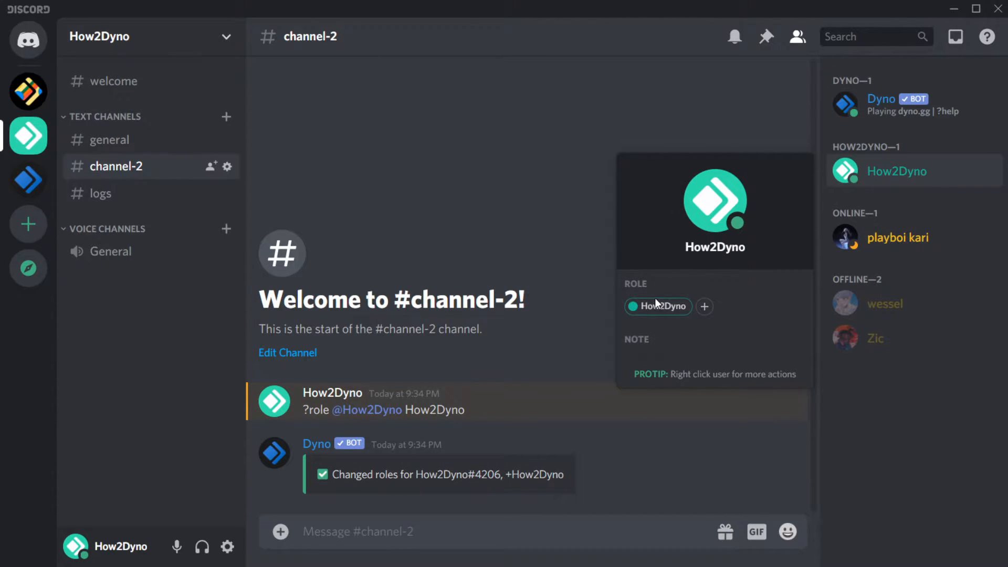
{"action": "left_click", "coordinate": [564, 528]}
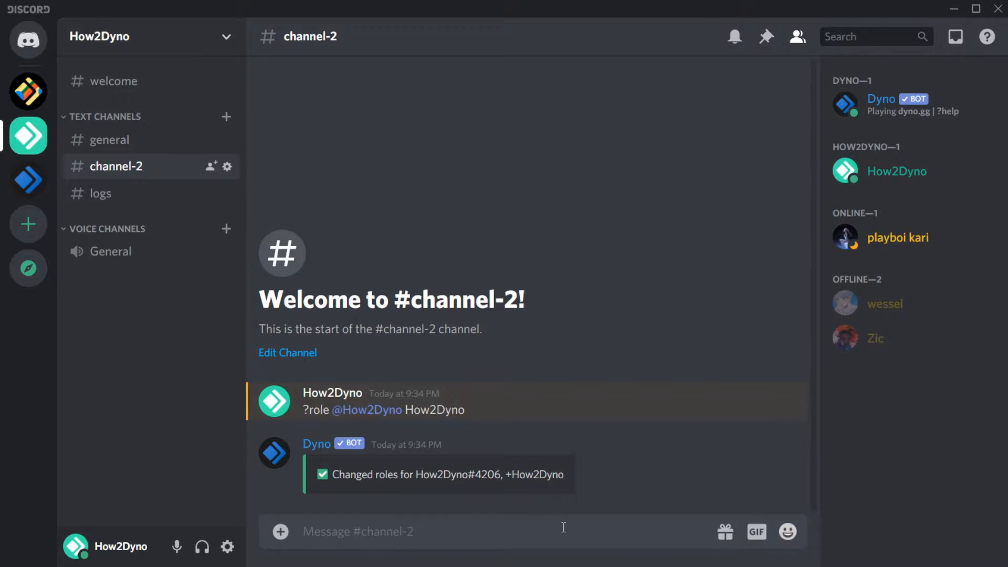
{"action": "type", "text": "?role @how"}
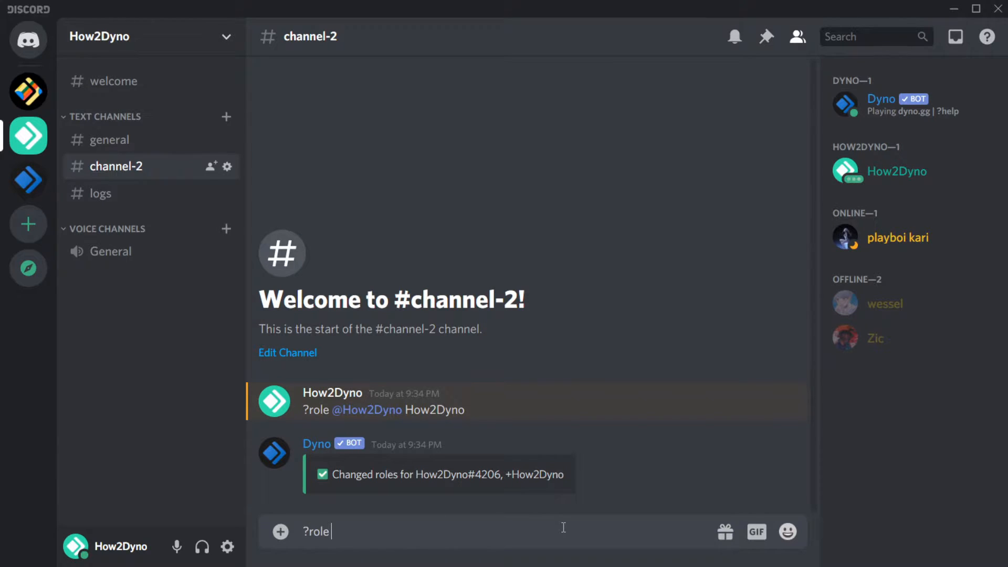
{"action": "key", "text": "Return"}
{"action": "type", "text": "-How2Dyn"}
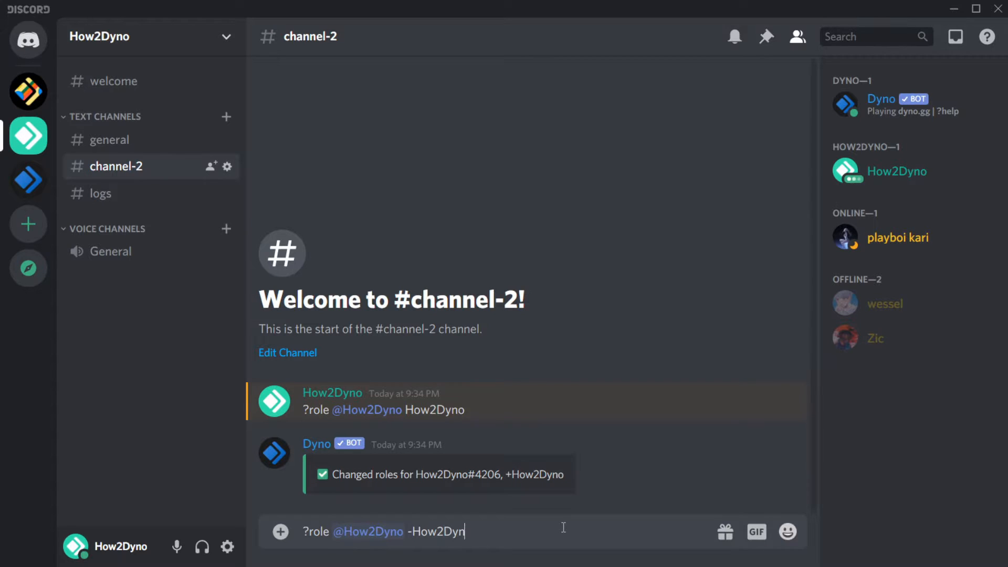
{"action": "type", "text": "o"}
{"action": "key", "text": "Return"}
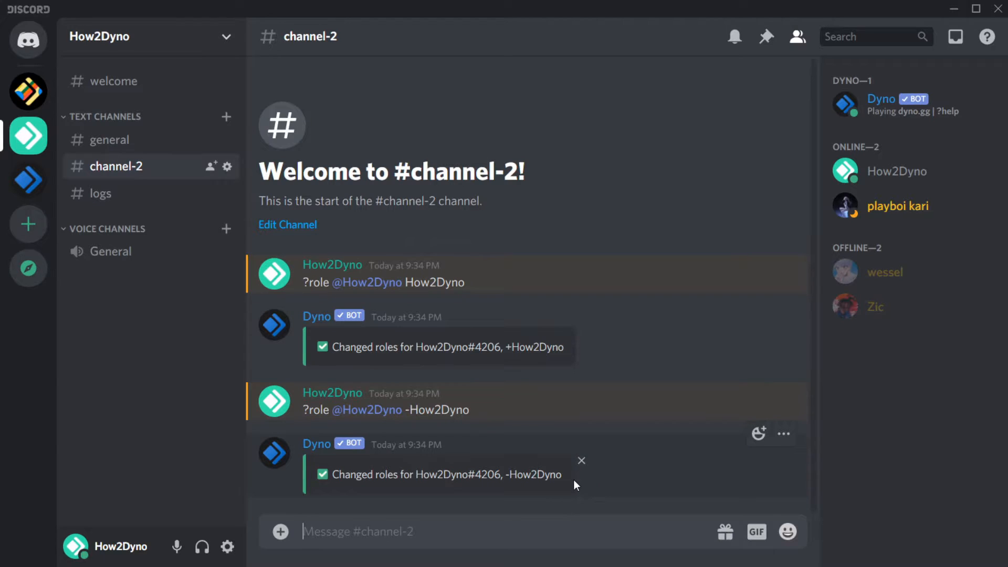
{"action": "left_click", "coordinate": [851, 168]}
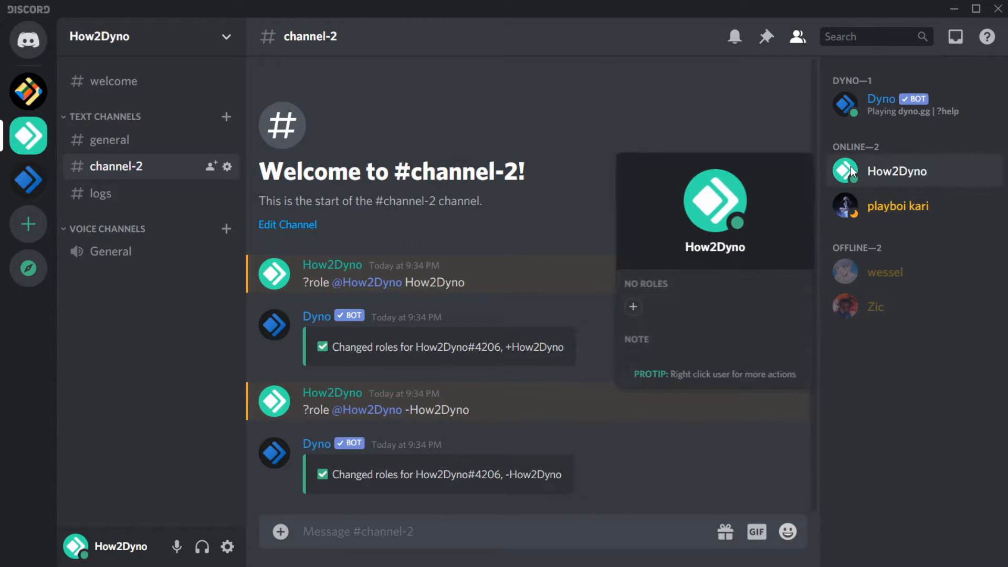
{"action": "left_click", "coordinate": [850, 167]}
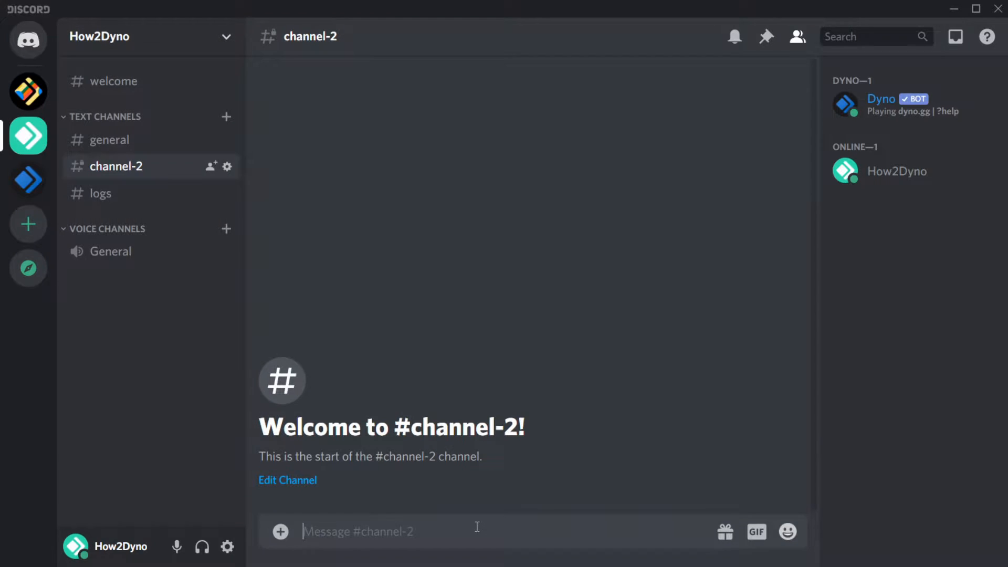
{"action": "type", "text": "?role"}
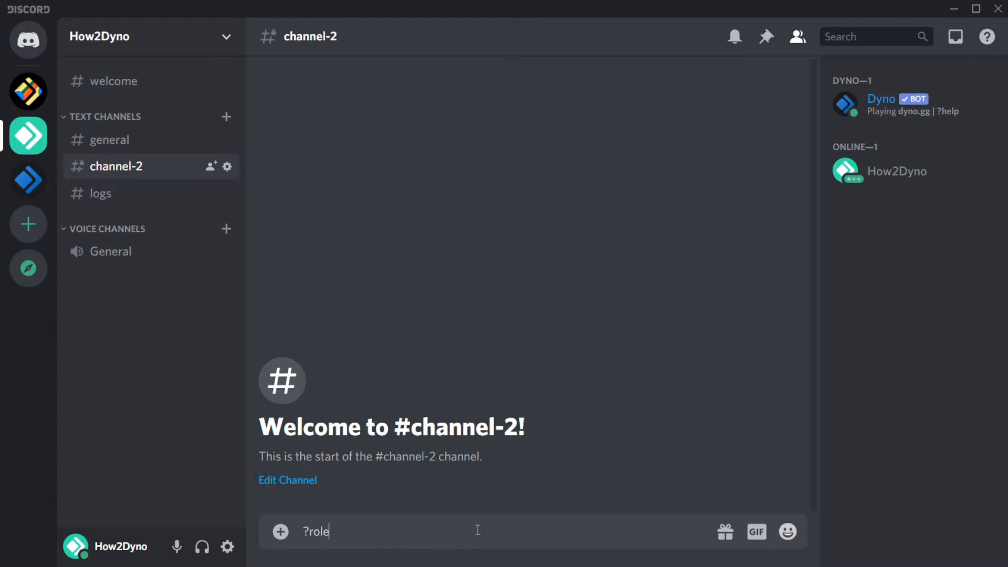
{"action": "type", "text": " @"}
{"action": "key", "text": "Down"}
{"action": "key", "text": "Return"}
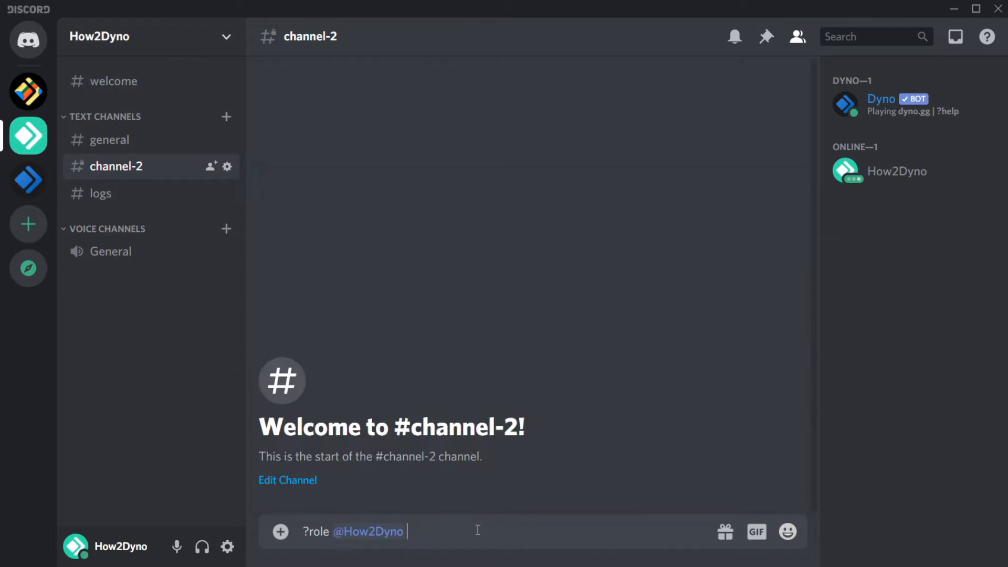
{"action": "type", "text": "+Test"}
{"action": "key", "text": "Return"}
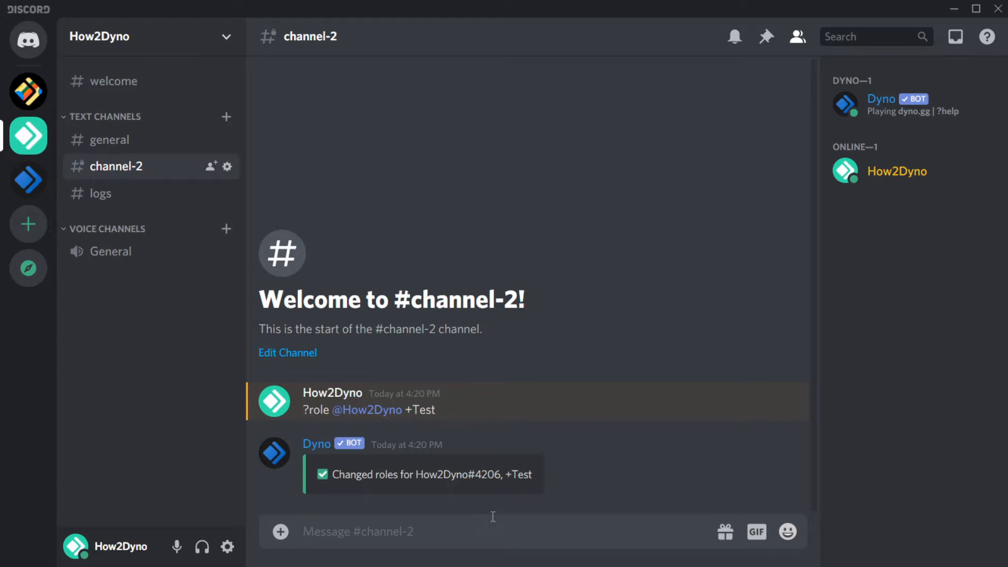
{"action": "left_click", "coordinate": [881, 187]}
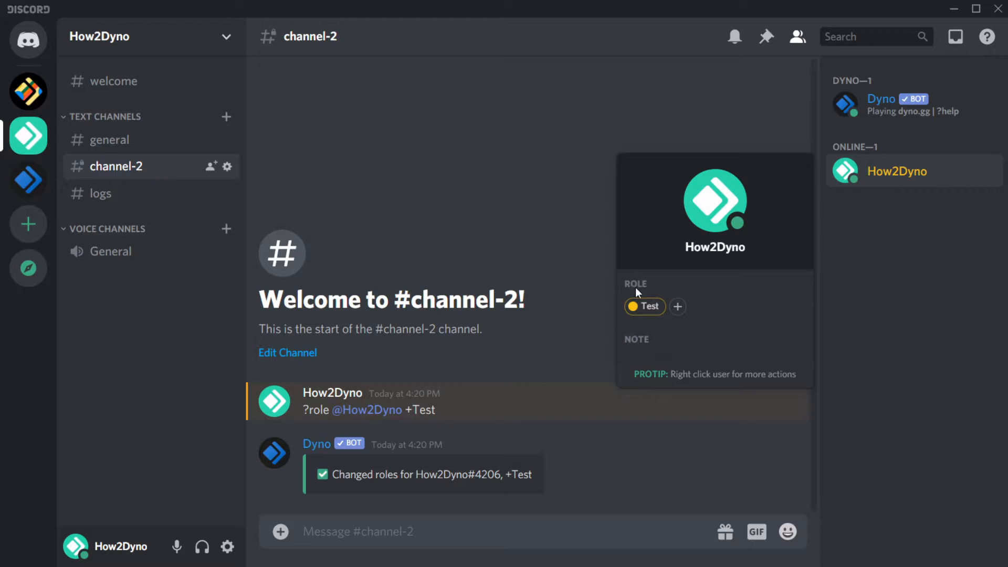
{"action": "left_click", "coordinate": [541, 544]}
{"action": "type", "text": "?role"}
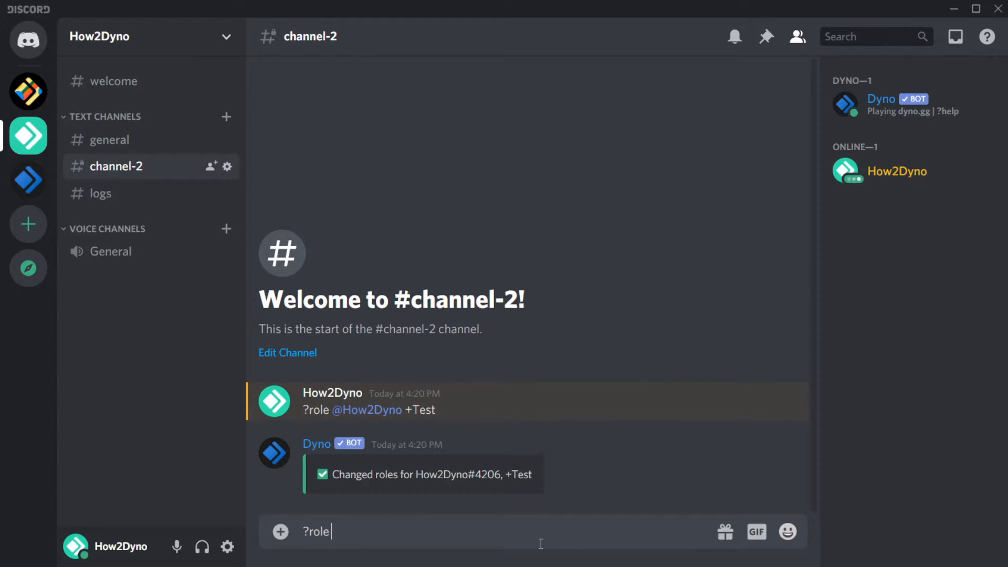
{"action": "type", "text": " @how"}
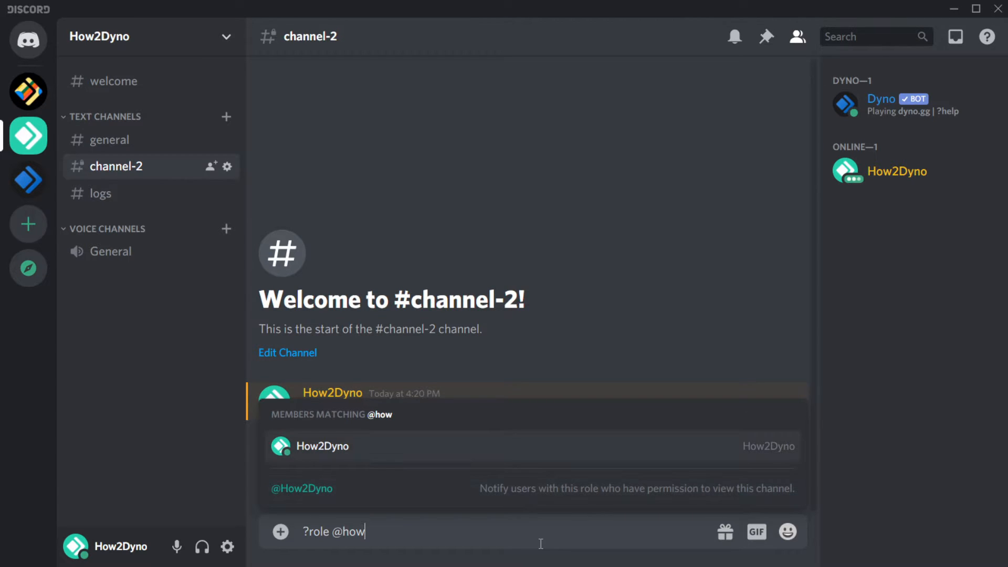
{"action": "key", "text": "Tab"}
{"action": "type", "text": "-Test"}
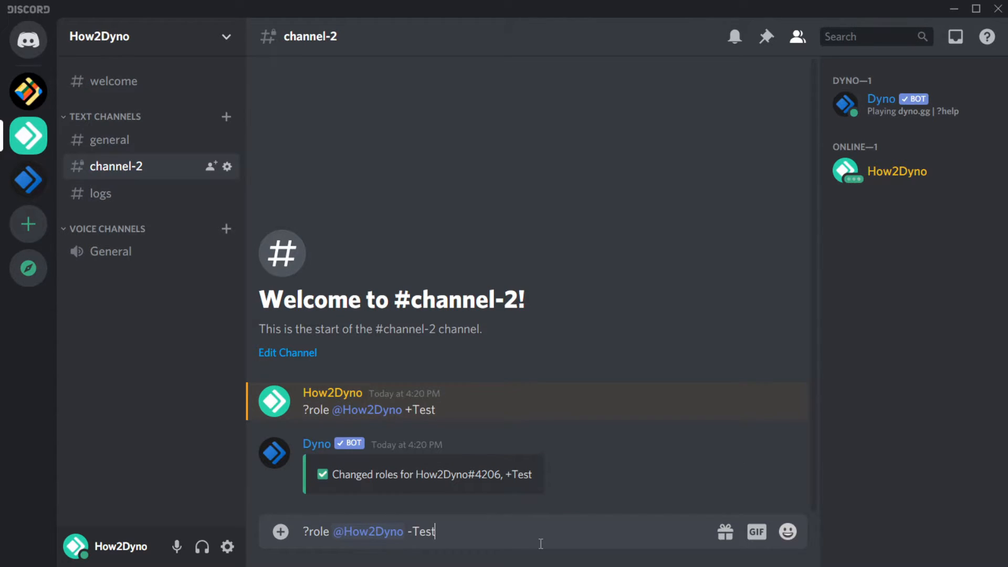
{"action": "key", "text": "Return"}
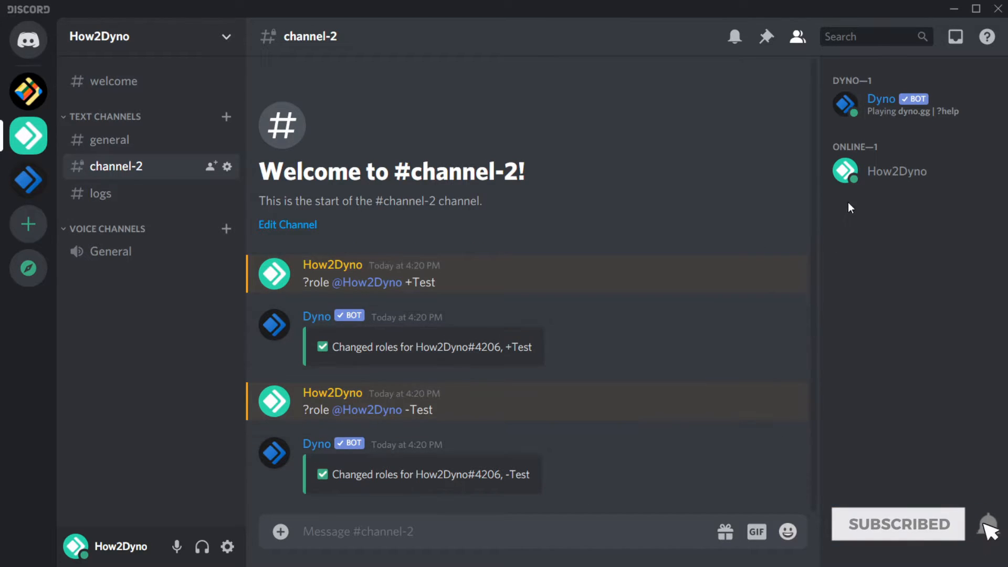
{"action": "left_click", "coordinate": [861, 176]}
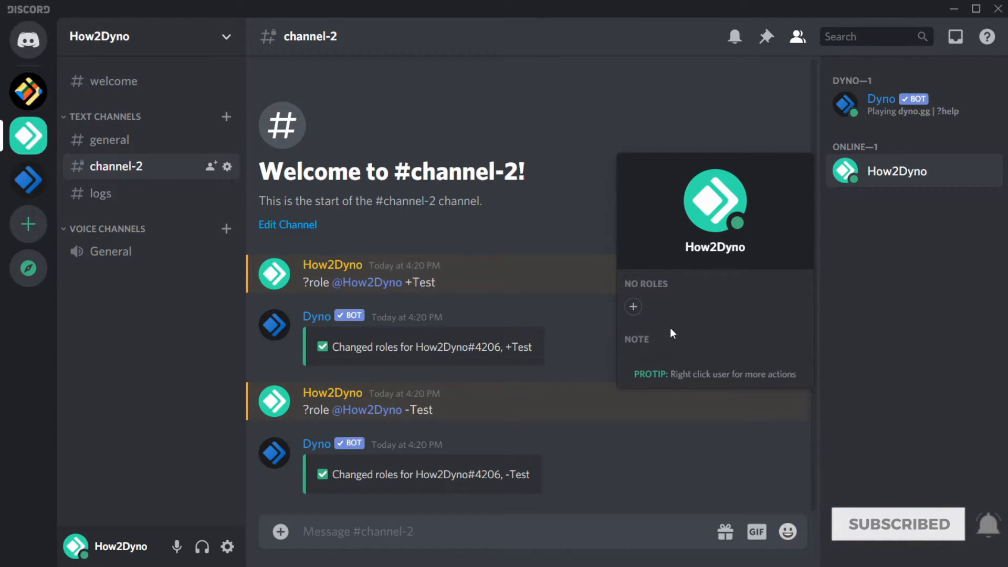
{"action": "left_click", "coordinate": [541, 542]}
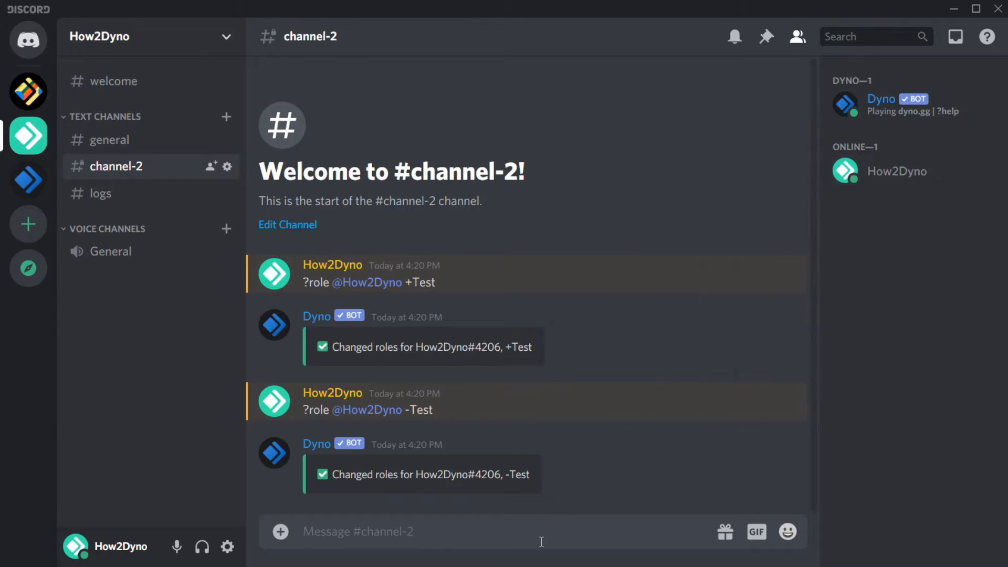
{"action": "type", "text": "?role @how"}
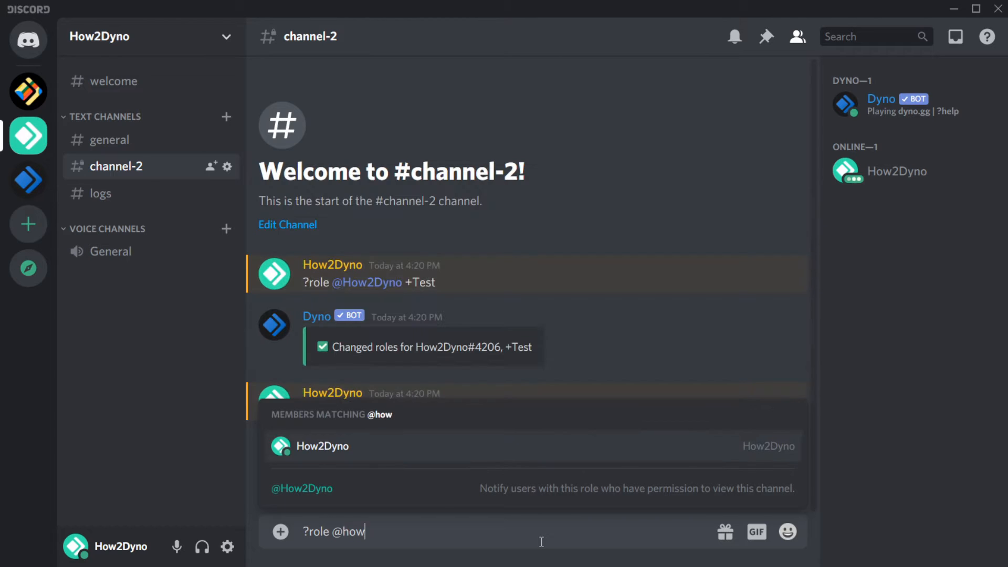
{"action": "key", "text": "Tab"}
{"action": "type", "text": "+Test"}
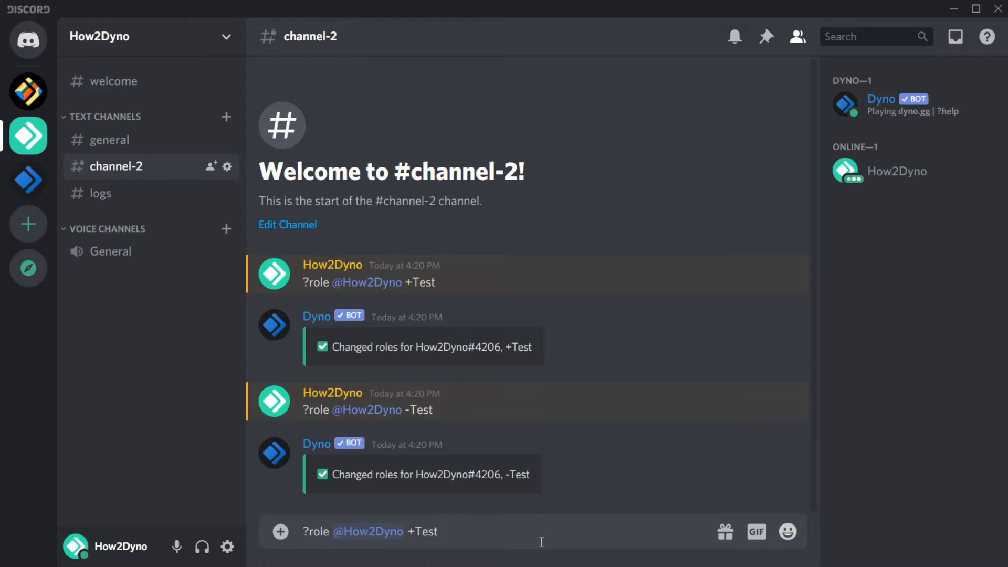
{"action": "type", "text": ", +Example Member"}
{"action": "key", "text": "Return"}
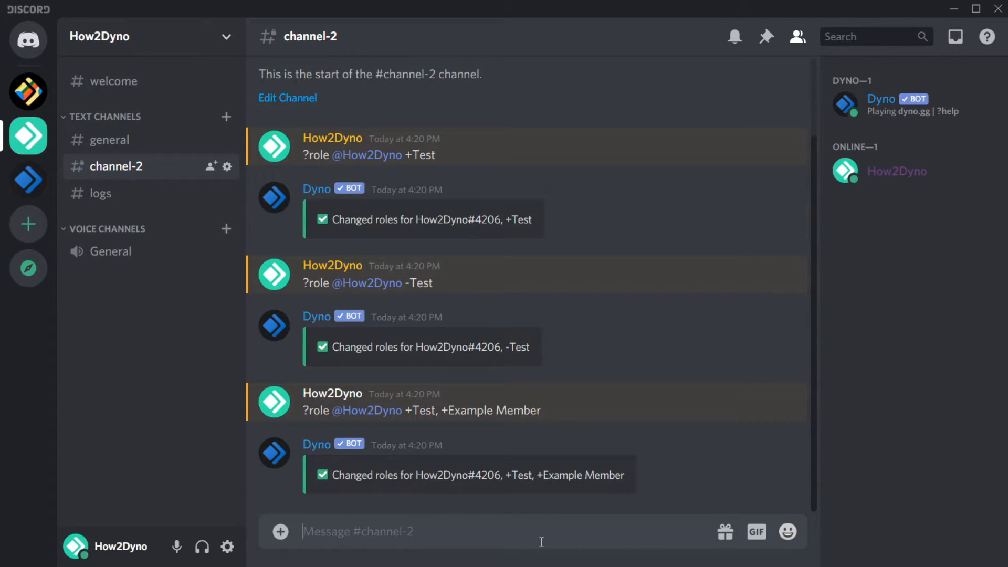
{"action": "left_click", "coordinate": [873, 183]}
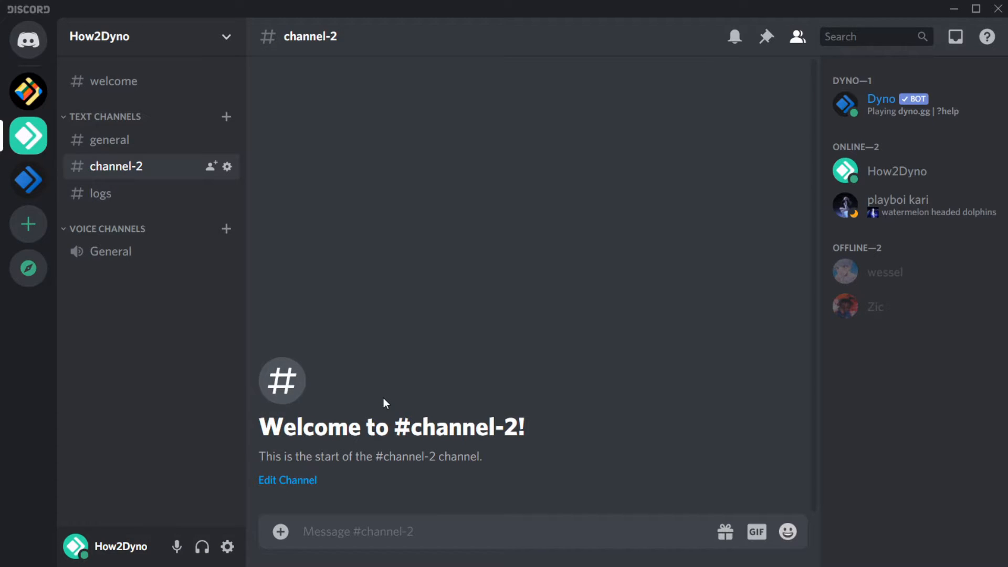
Give every server member the Test role by sending "?role all +Test", and check the roles on several members' profiles
{"action": "type", "text": "?"}
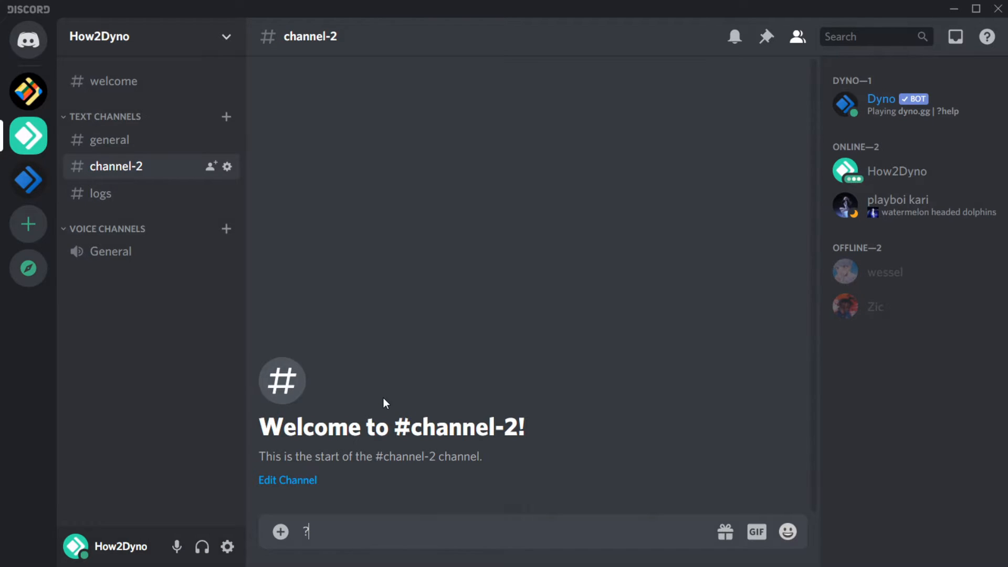
{"action": "type", "text": "role all +Test"}
{"action": "key", "text": "Return"}
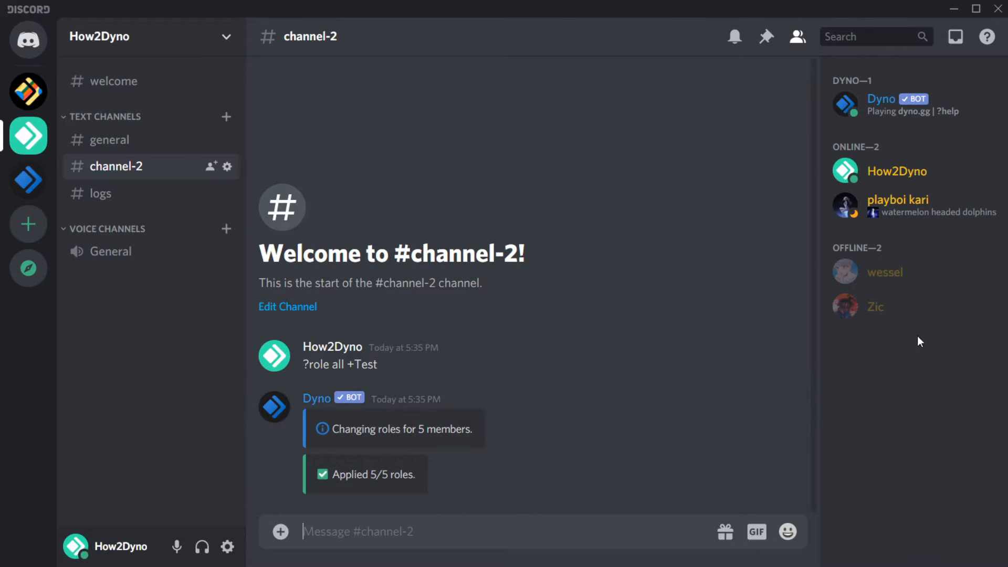
{"action": "left_click", "coordinate": [920, 320]}
{"action": "left_click", "coordinate": [911, 285]}
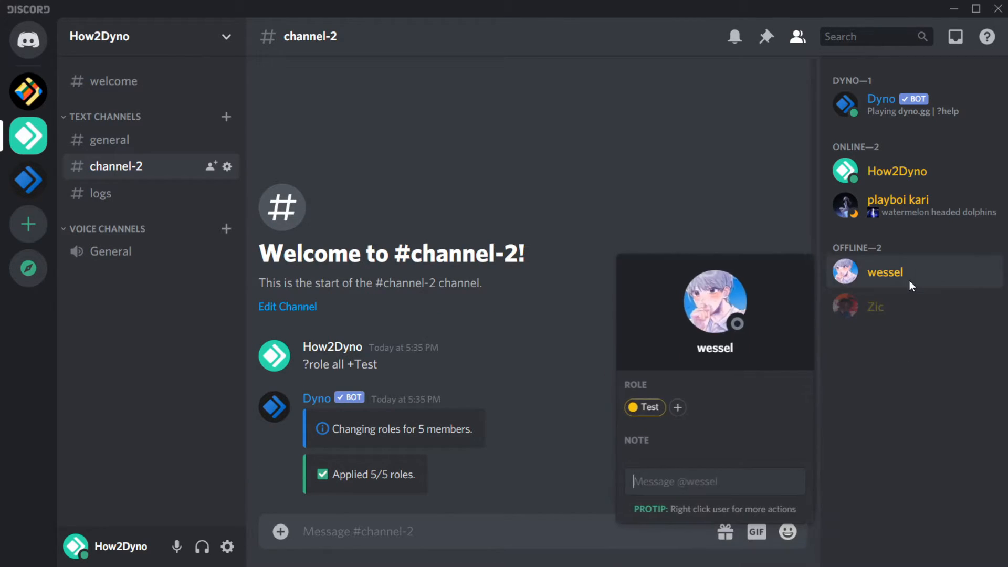
{"action": "left_click", "coordinate": [900, 212]}
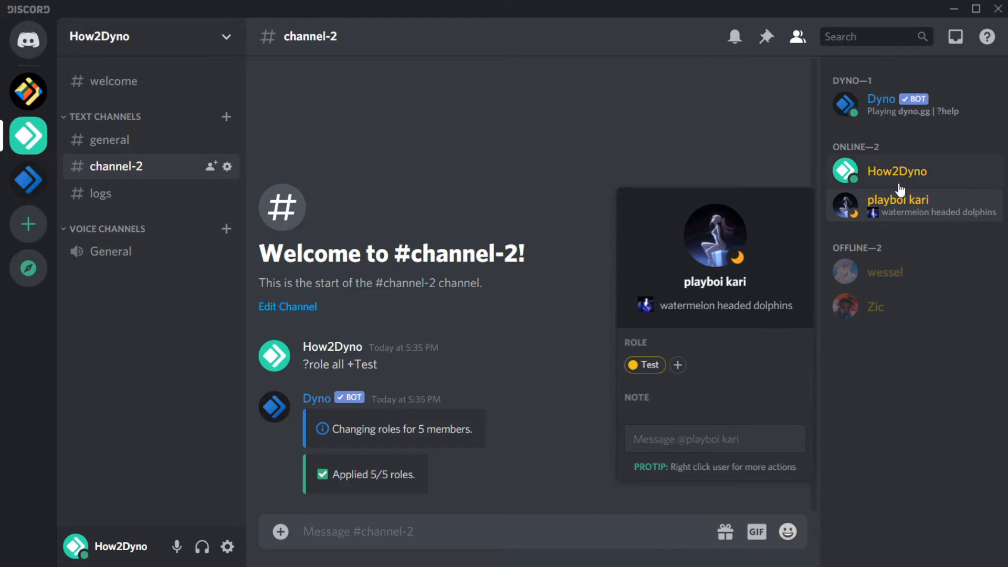
{"action": "left_click", "coordinate": [897, 171]}
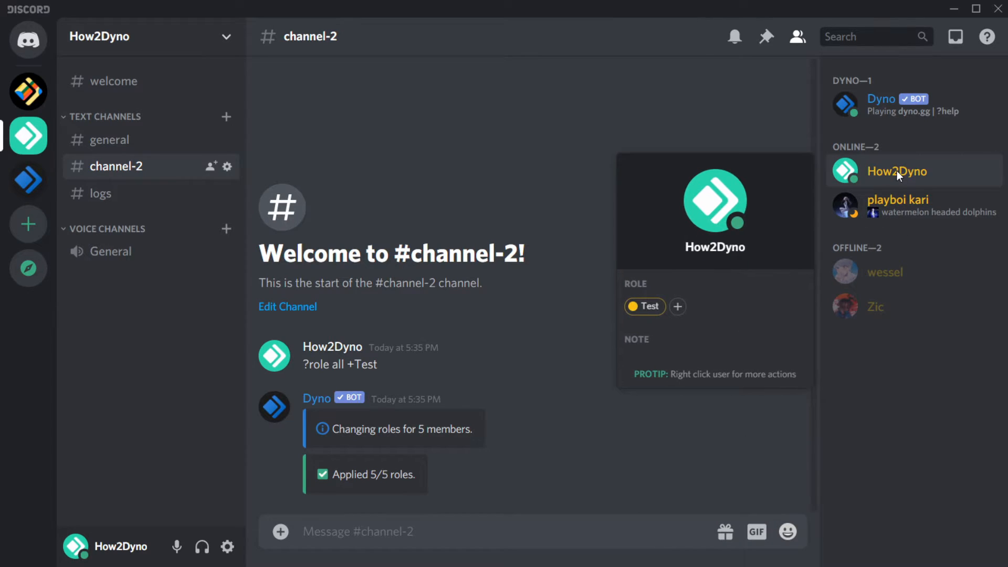
Check the Dyno bot's roles, remove Test from every server member by sending "?role all -Test", and check the members' profiles again
{"action": "left_click", "coordinate": [871, 110]}
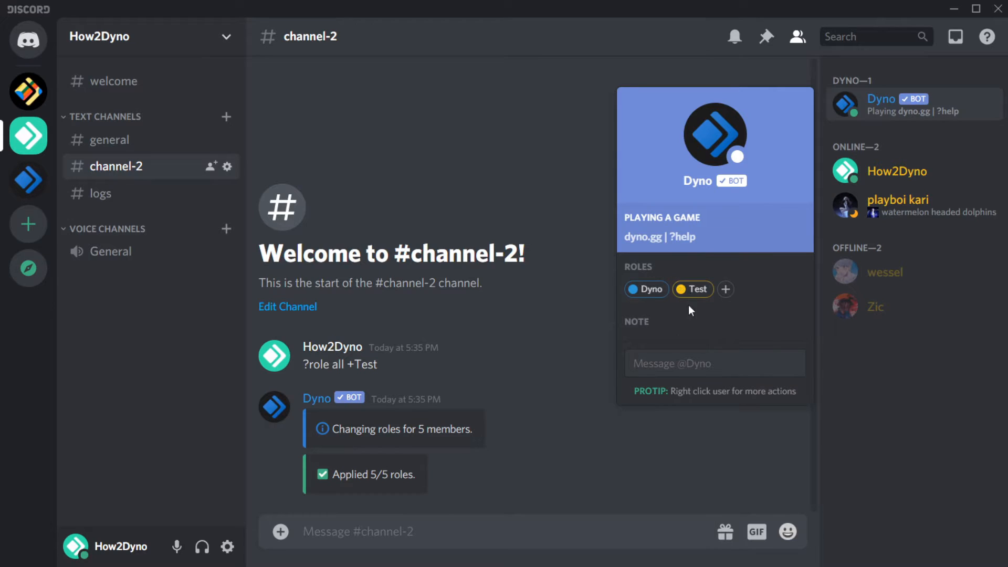
{"action": "left_click", "coordinate": [588, 535]}
{"action": "type", "text": "?role all -Tes"}
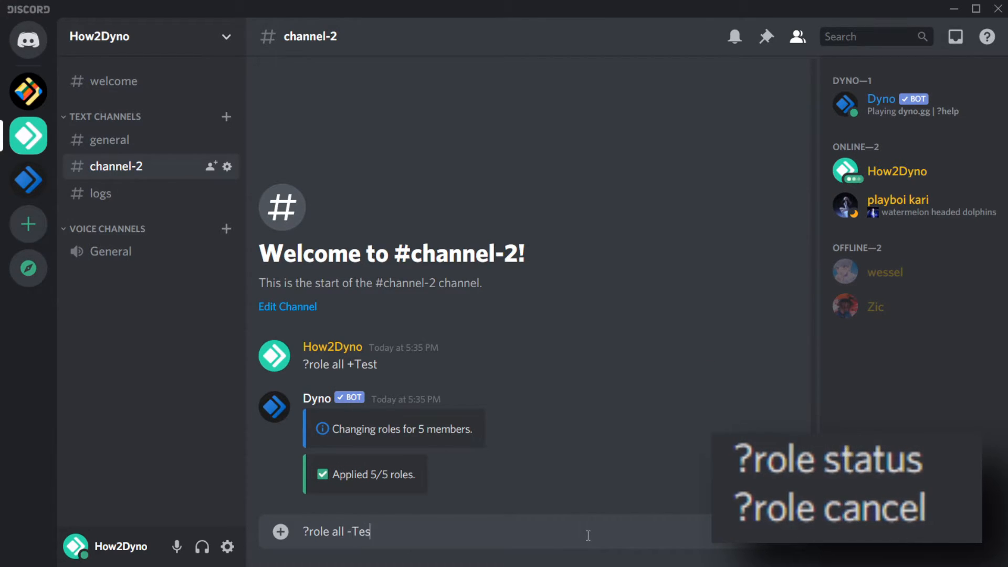
{"action": "type", "text": "t"}
{"action": "key", "text": "Return"}
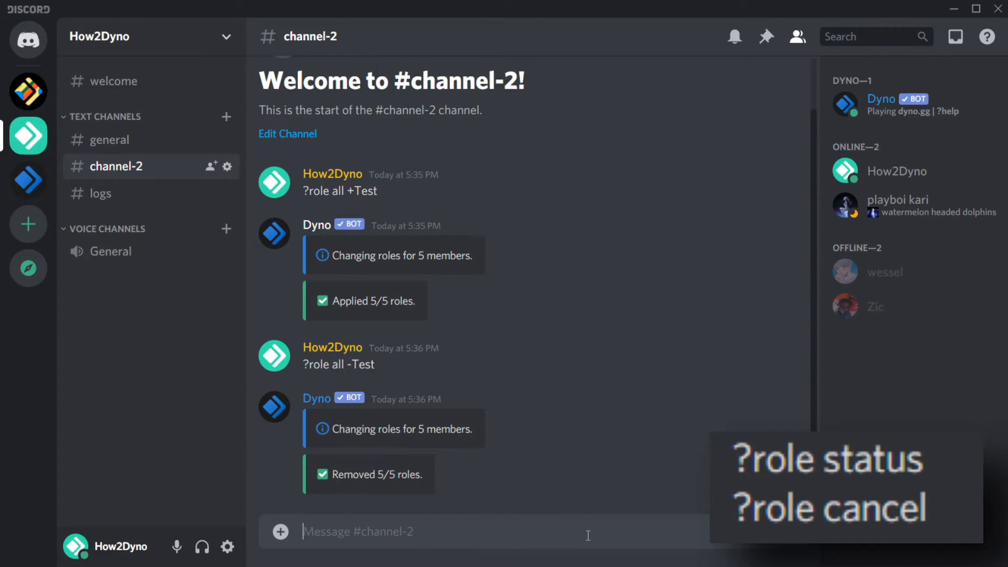
{"action": "left_click", "coordinate": [865, 308]}
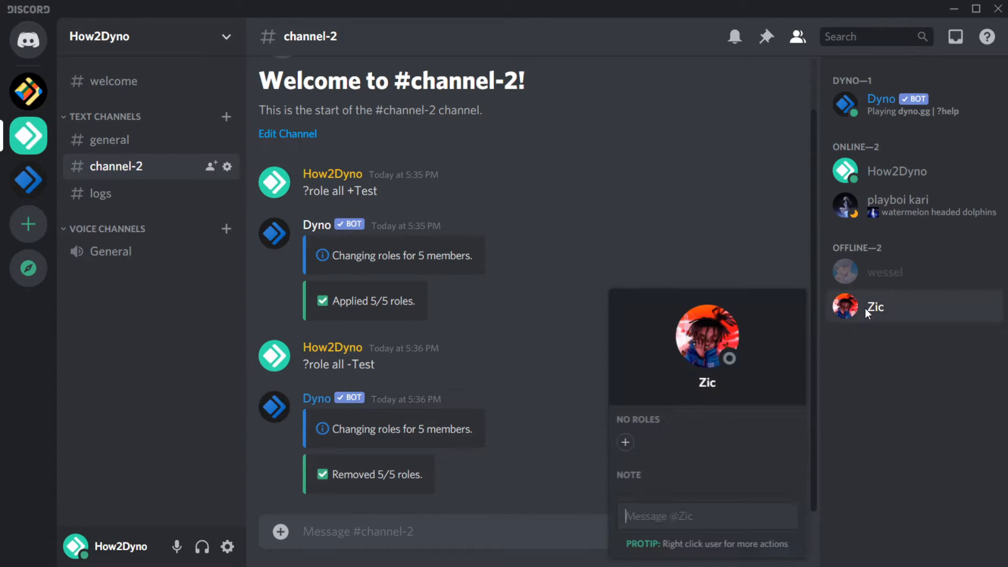
{"action": "left_click", "coordinate": [876, 276]}
{"action": "left_click", "coordinate": [888, 205]}
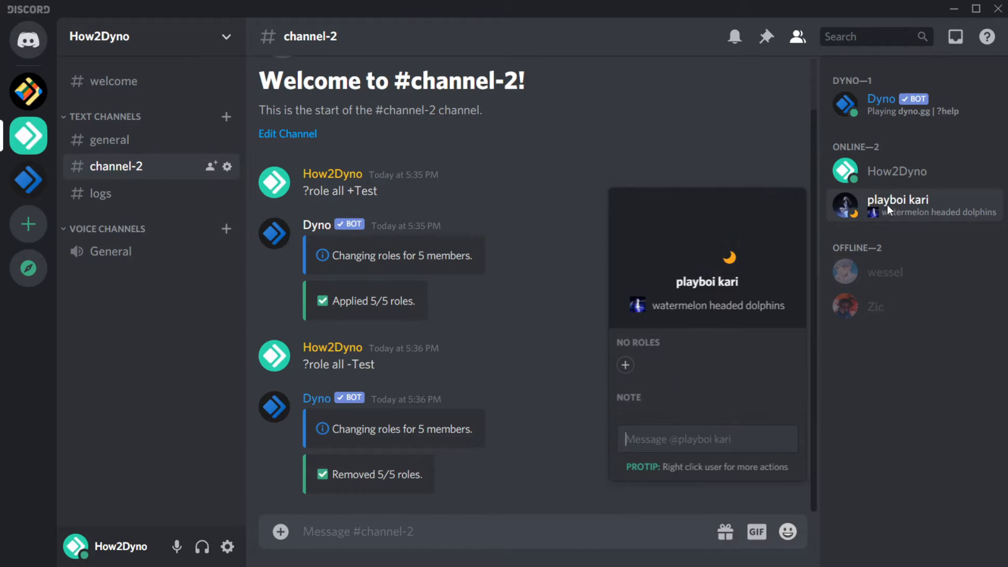
{"action": "left_click", "coordinate": [889, 173]}
{"action": "left_click", "coordinate": [885, 110]}
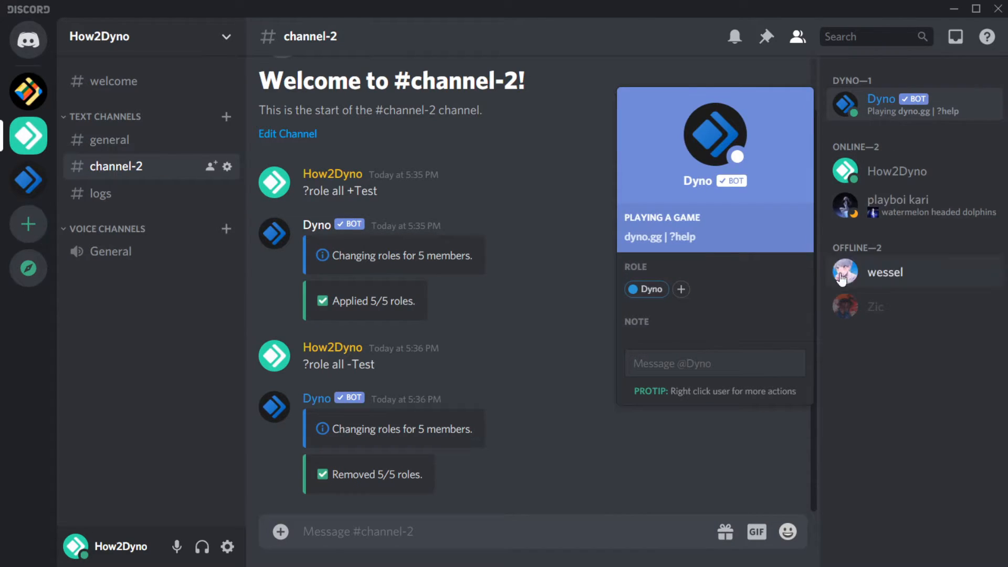
Give only the bots the Test role by sending "?role bots +test", and check the roles on the Dyno bot's profile
{"action": "left_click", "coordinate": [657, 522]}
{"action": "type", "text": "?"}
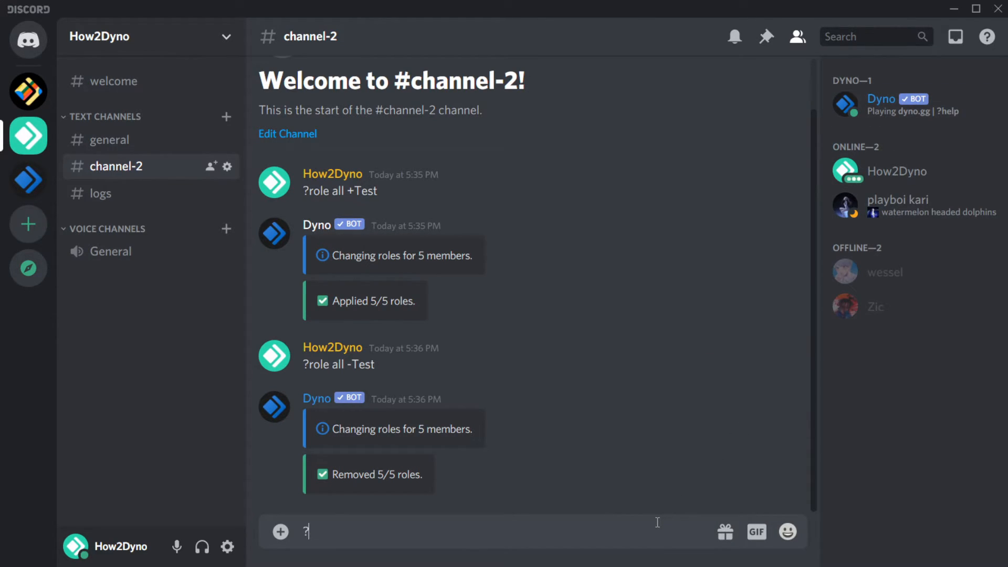
{"action": "type", "text": "role bots +test"}
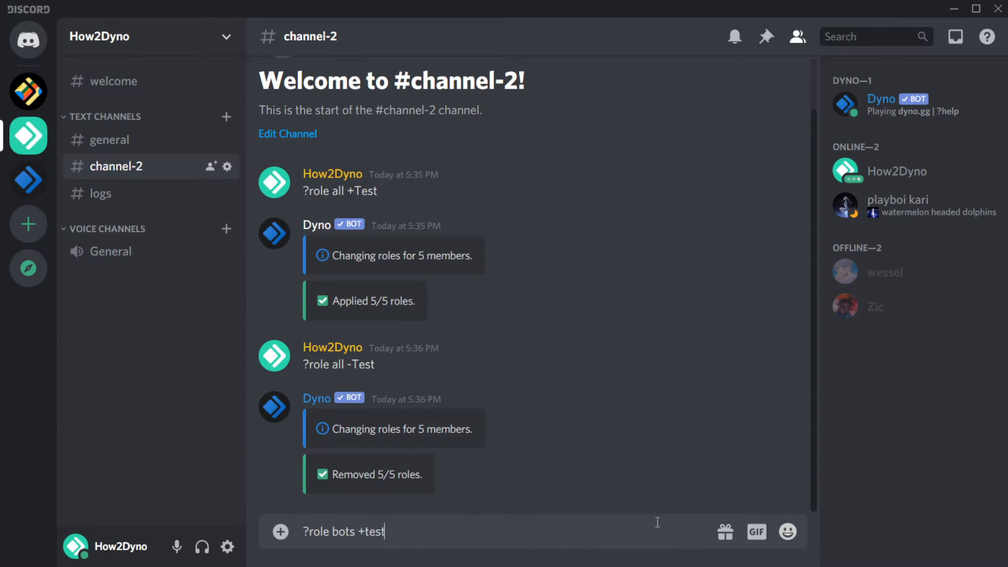
{"action": "key", "text": "Return"}
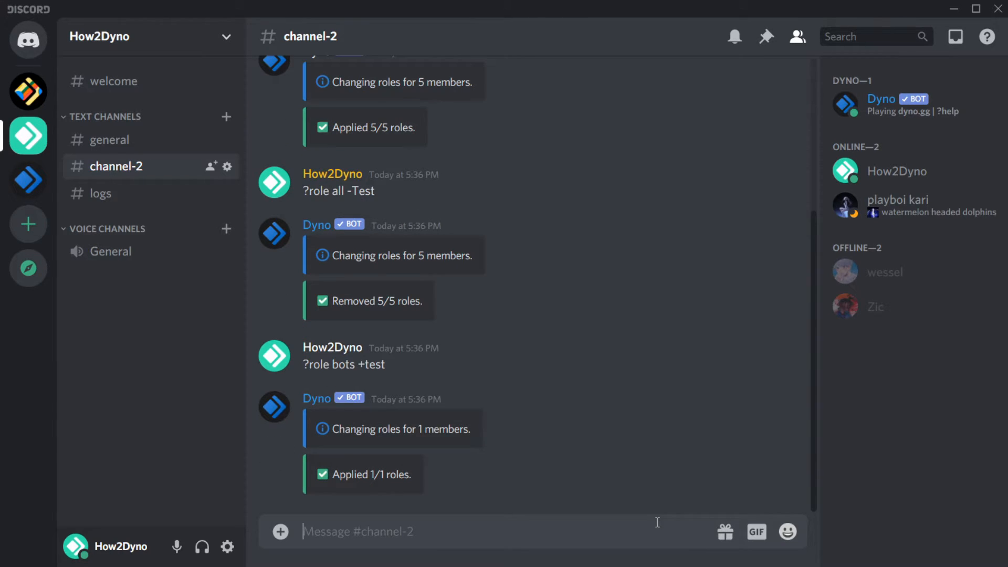
{"action": "left_click", "coordinate": [893, 115]}
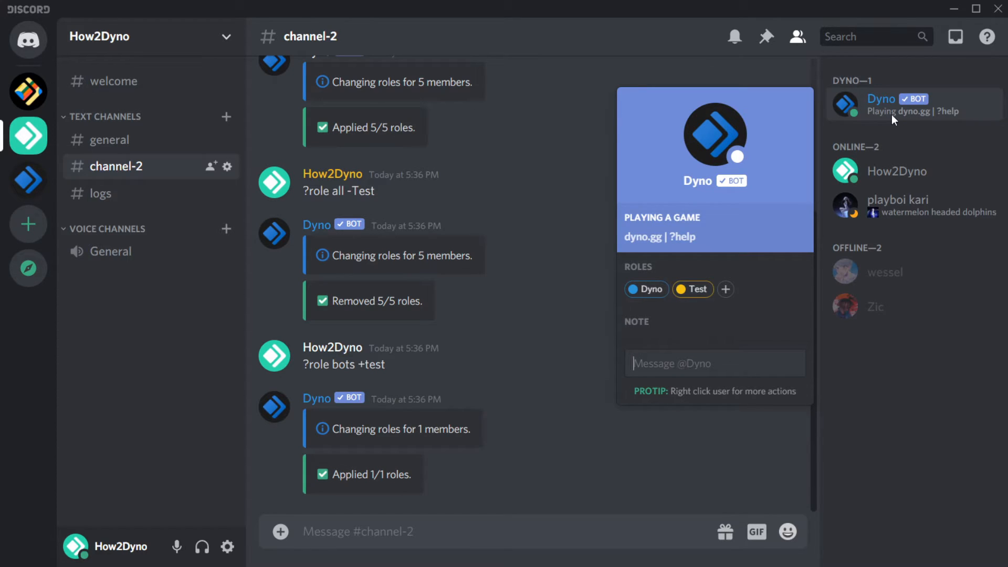
{"action": "left_click", "coordinate": [891, 114]}
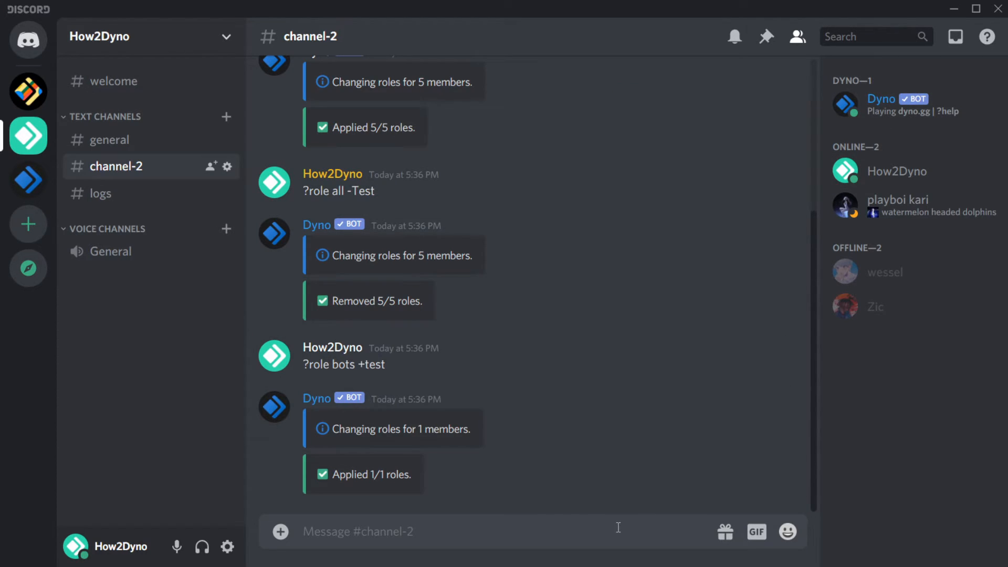
Remove the Test role from all bots by sending "?role bots -Test", and check the roles on the Dyno bot's profile
{"action": "type", "text": "?role bots -Test"}
{"action": "key", "text": "Return"}
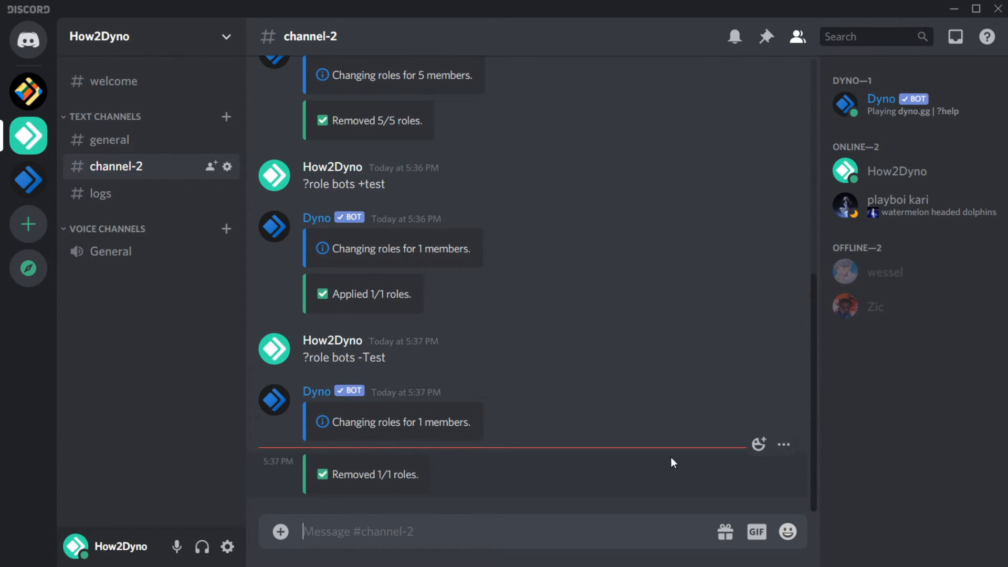
{"action": "left_click", "coordinate": [886, 121]}
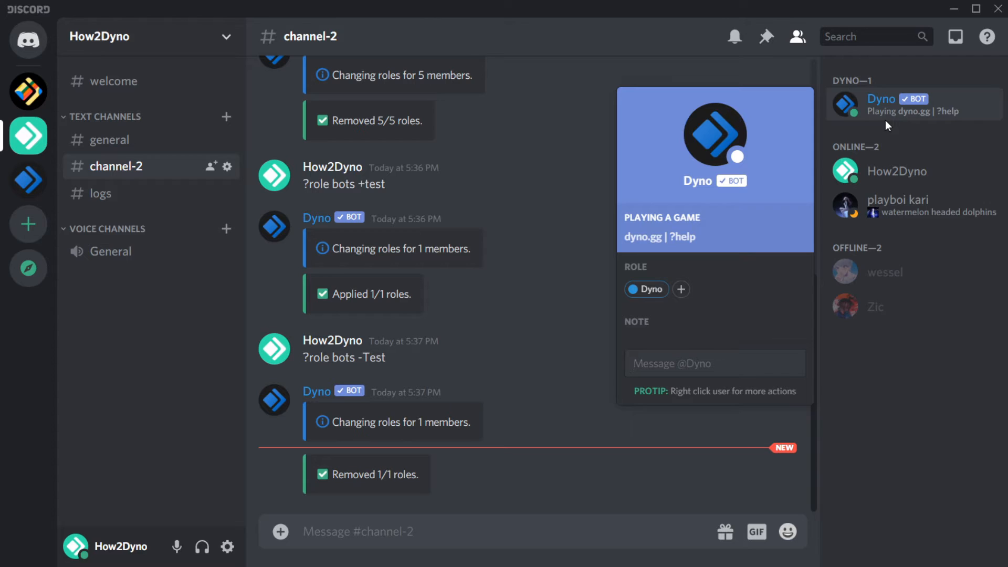
{"action": "left_click", "coordinate": [885, 121]}
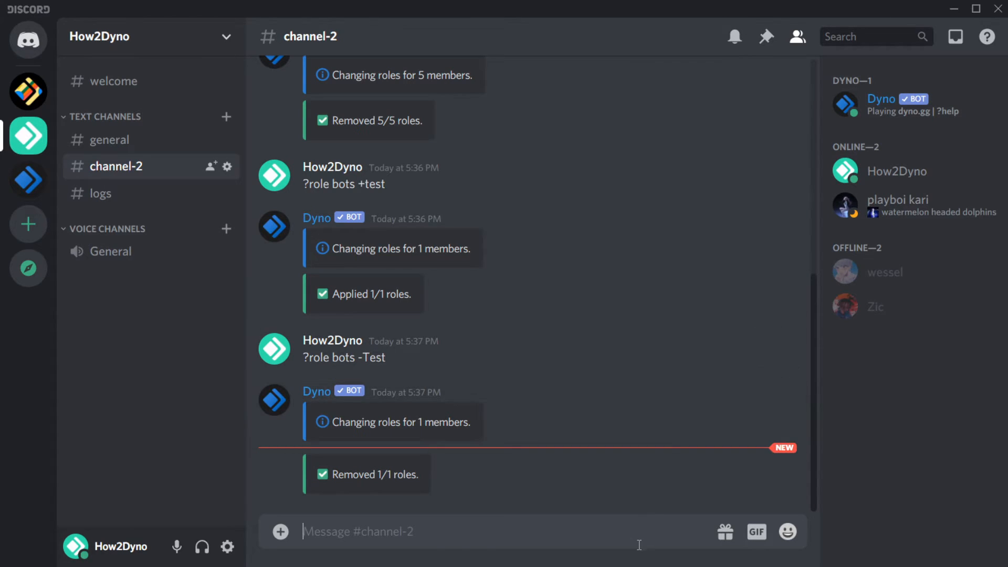
Give only the human members the Test role by sending "?role humans +Test", and check the roles on each human member's profile
{"action": "type", "text": "?role"}
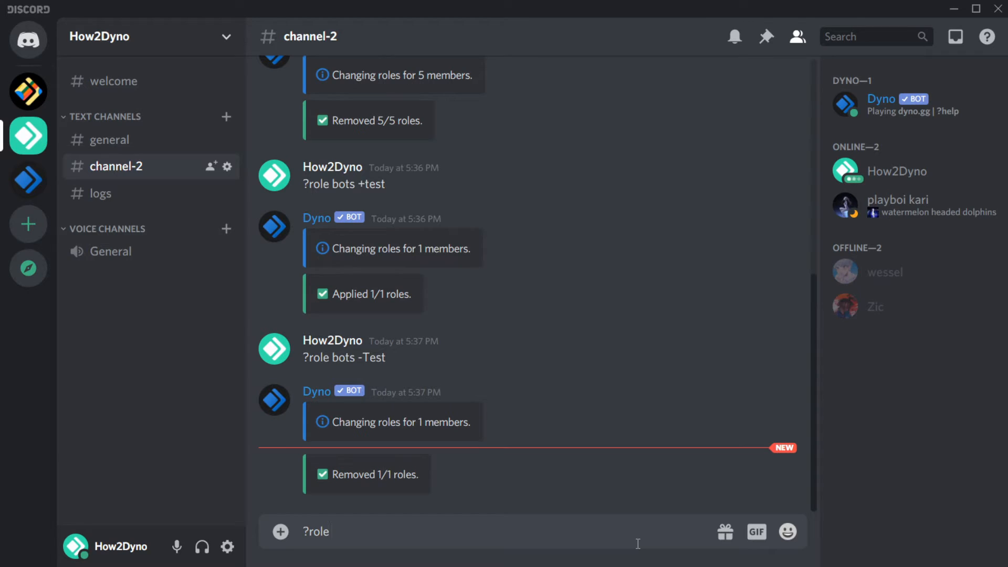
{"action": "type", "text": " humans +Test"}
{"action": "key", "text": "Return"}
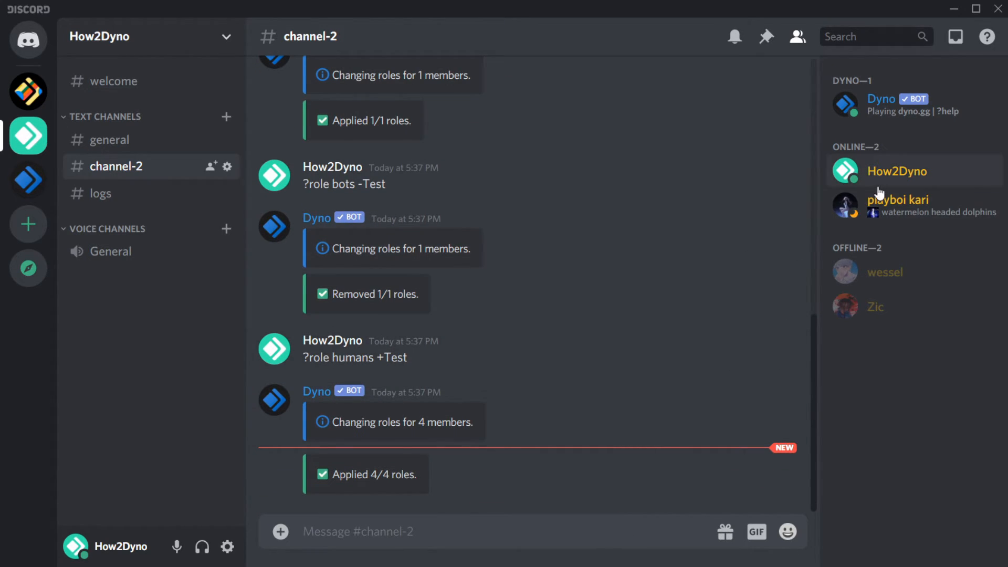
{"action": "left_click", "coordinate": [897, 172]}
{"action": "left_click", "coordinate": [905, 210]}
{"action": "left_click", "coordinate": [892, 272]}
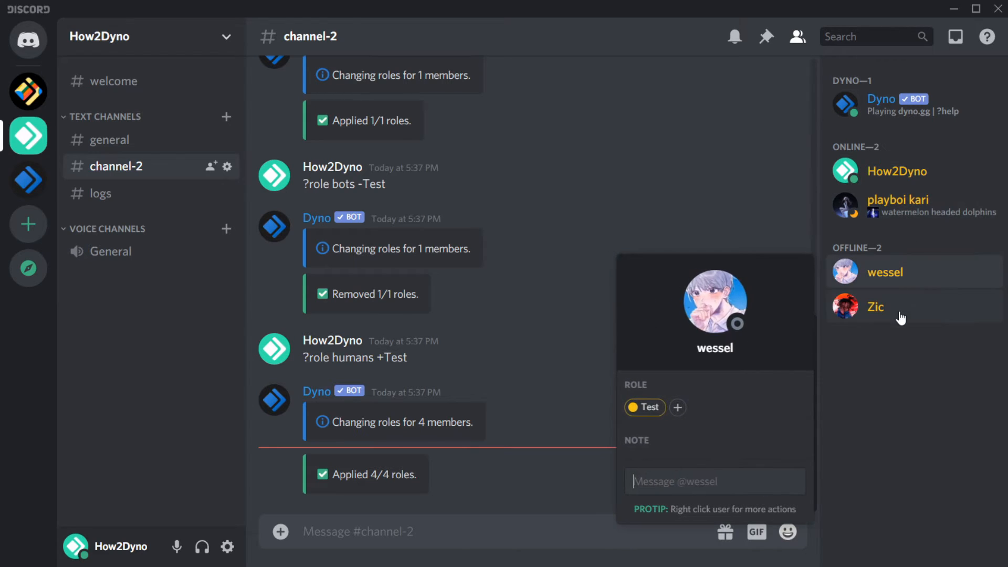
{"action": "left_click", "coordinate": [899, 311]}
{"action": "left_click", "coordinate": [829, 400]}
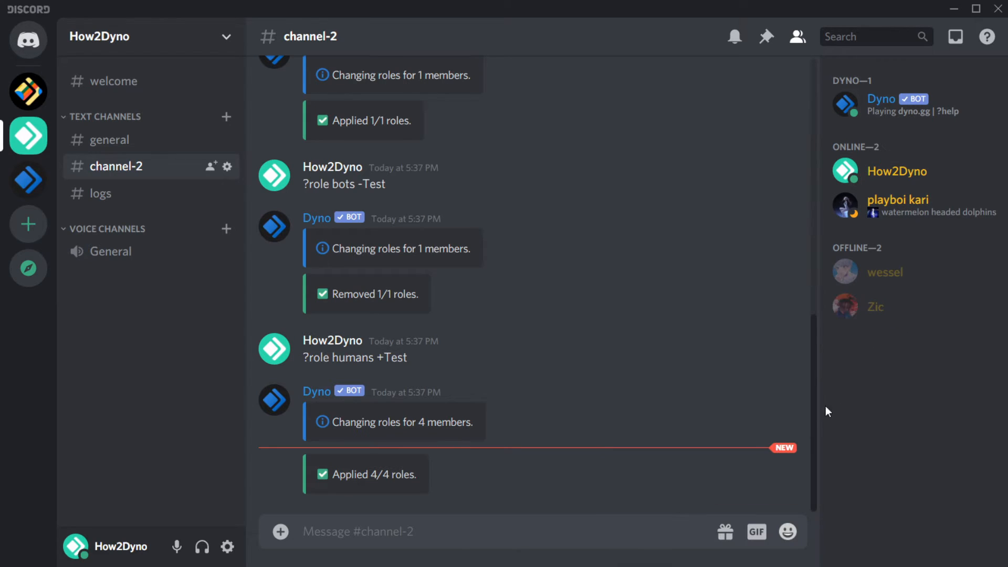
Remove the Test role from all human members by sending "?role humans -Test" in channel-2
{"action": "type", "text": "?"}
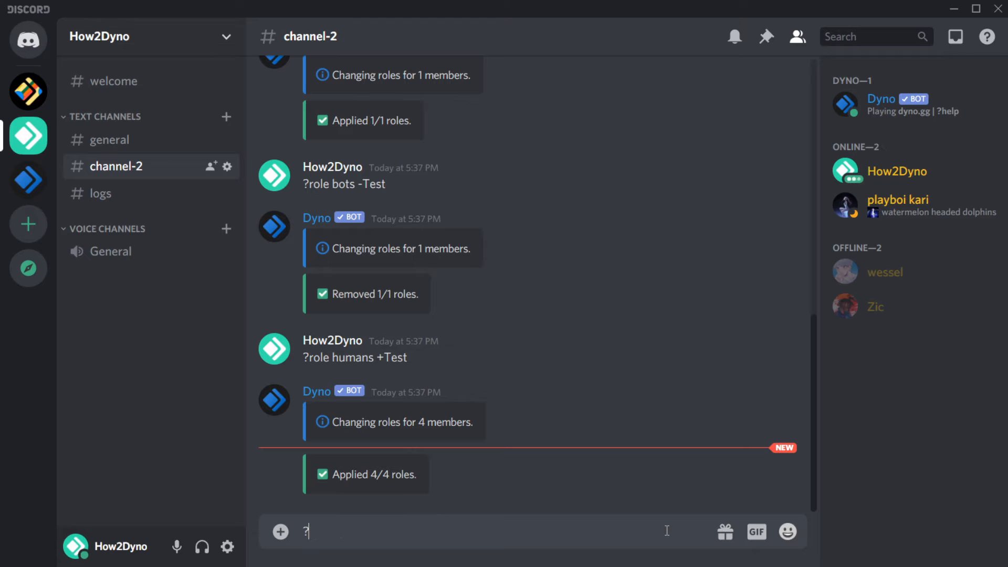
{"action": "type", "text": "role humans -Test"}
{"action": "key", "text": "Return"}
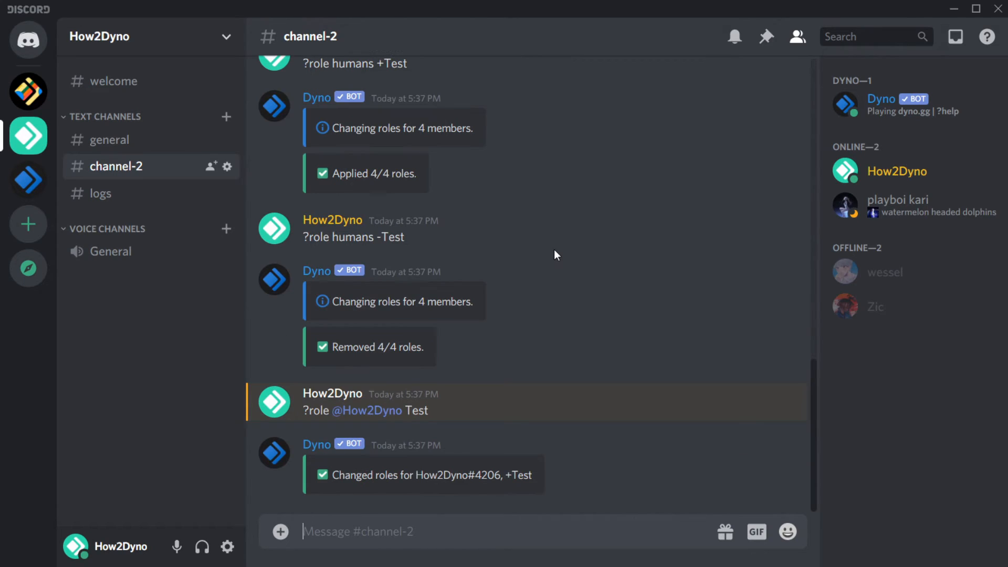
Toggle the Test role for all members by sending "?role all Test" without a plus or minus, and check the members' profiles
{"action": "type", "text": "?ro"}
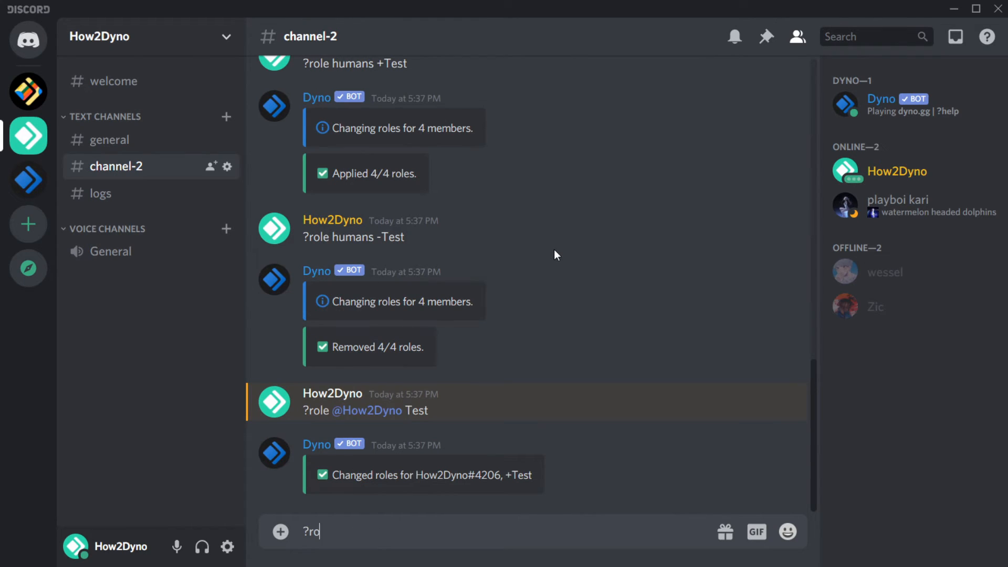
{"action": "type", "text": "le all Test"}
{"action": "key", "text": "Return"}
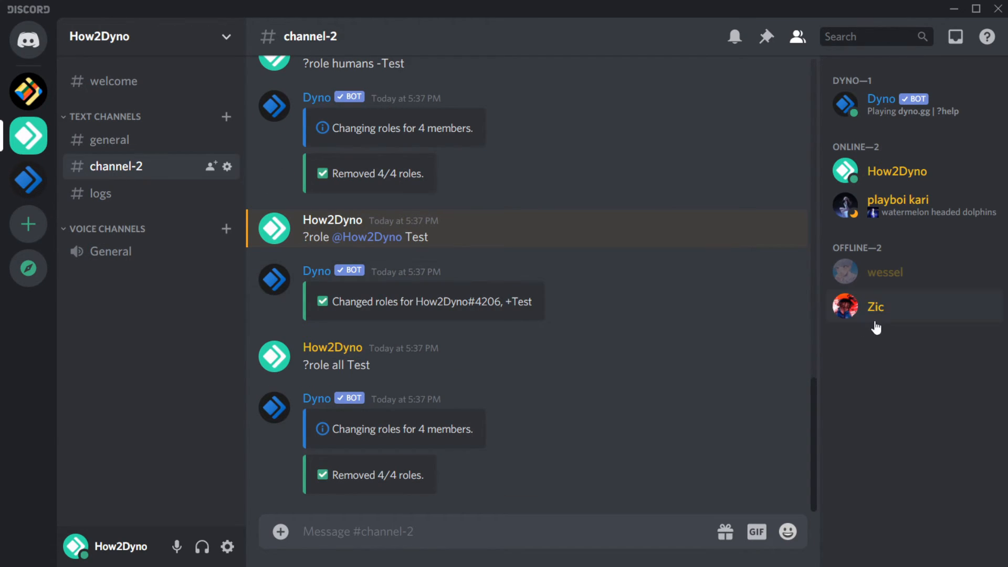
{"action": "left_click", "coordinate": [873, 304]}
{"action": "left_click", "coordinate": [882, 278]}
{"action": "left_click", "coordinate": [892, 207]}
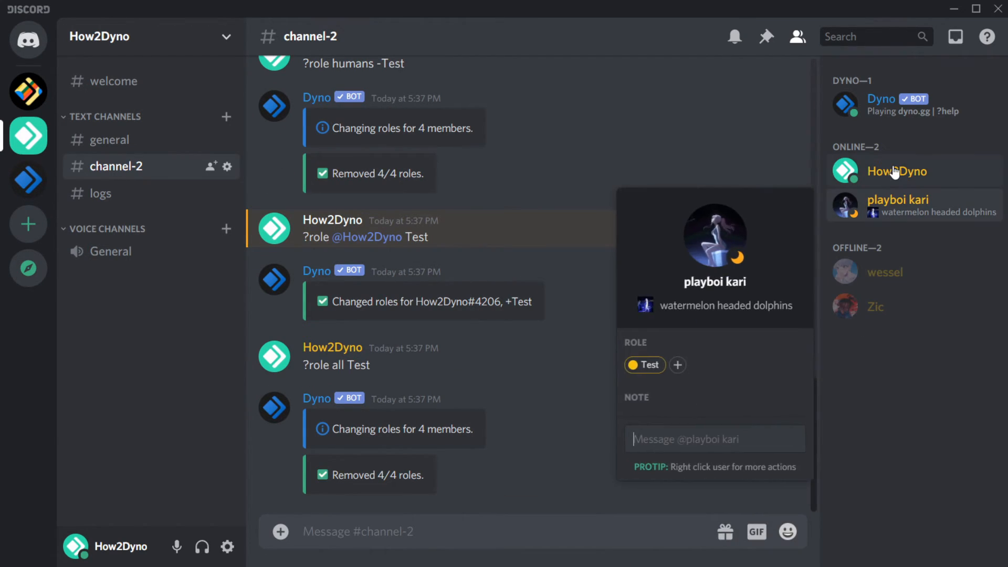
{"action": "left_click", "coordinate": [864, 169]}
{"action": "left_click", "coordinate": [773, 103]}
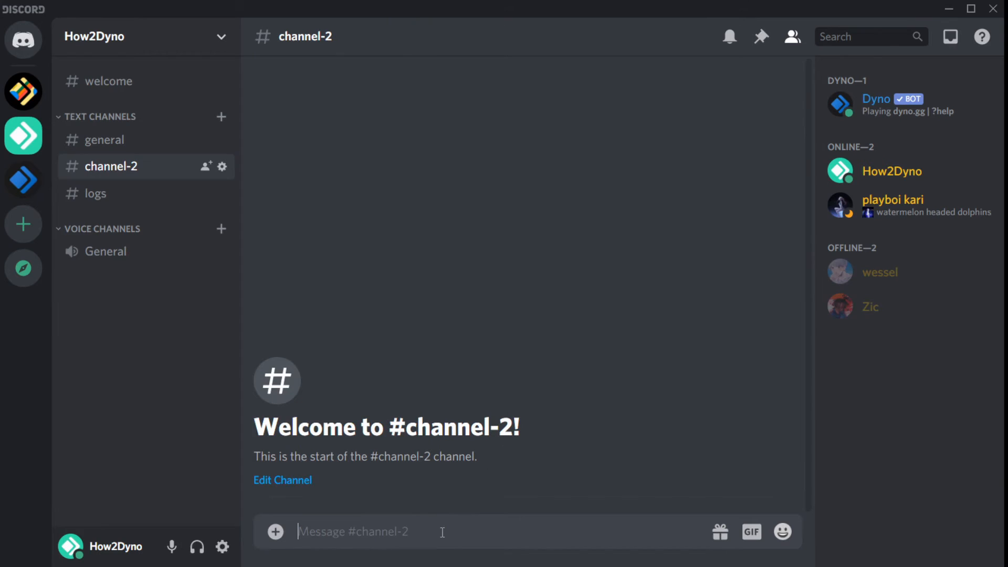
Add the Example Member role to everyone who has Test by sending "?role in Test, +Example Member", and check the members' and bot's profiles
{"action": "type", "text": "?role in"}
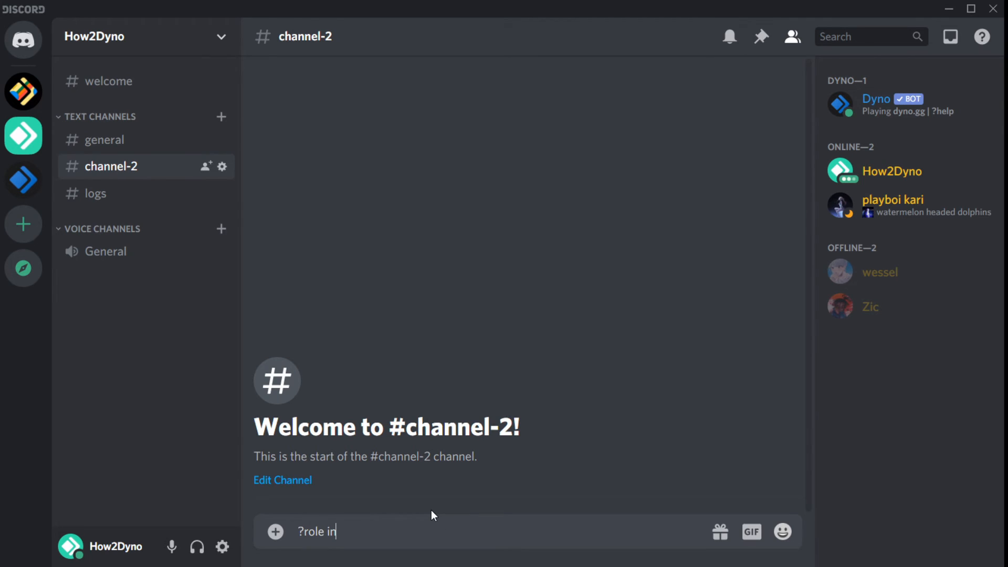
{"action": "type", "text": " Test, +Example Member"}
{"action": "key", "text": "Return"}
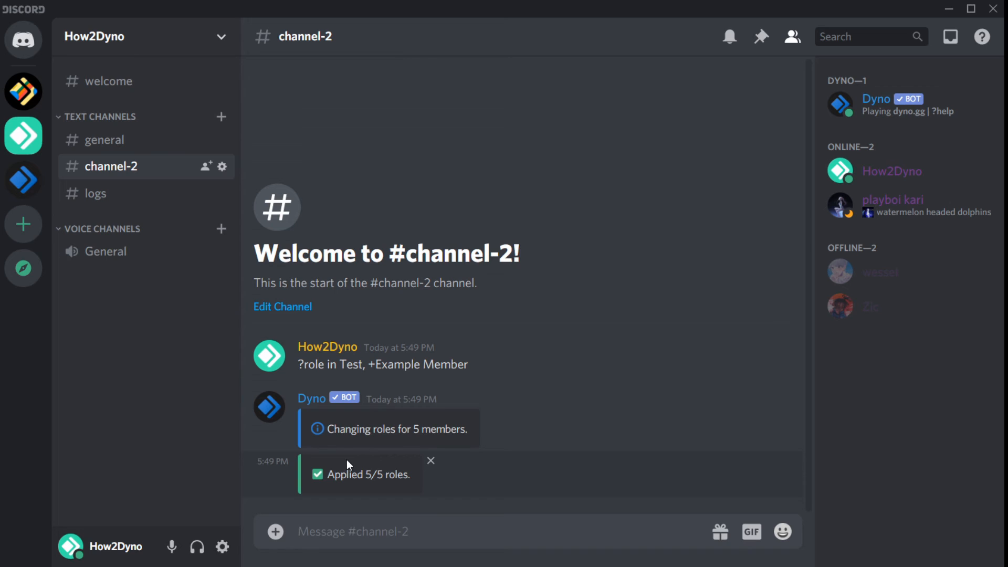
{"action": "left_click", "coordinate": [860, 304]}
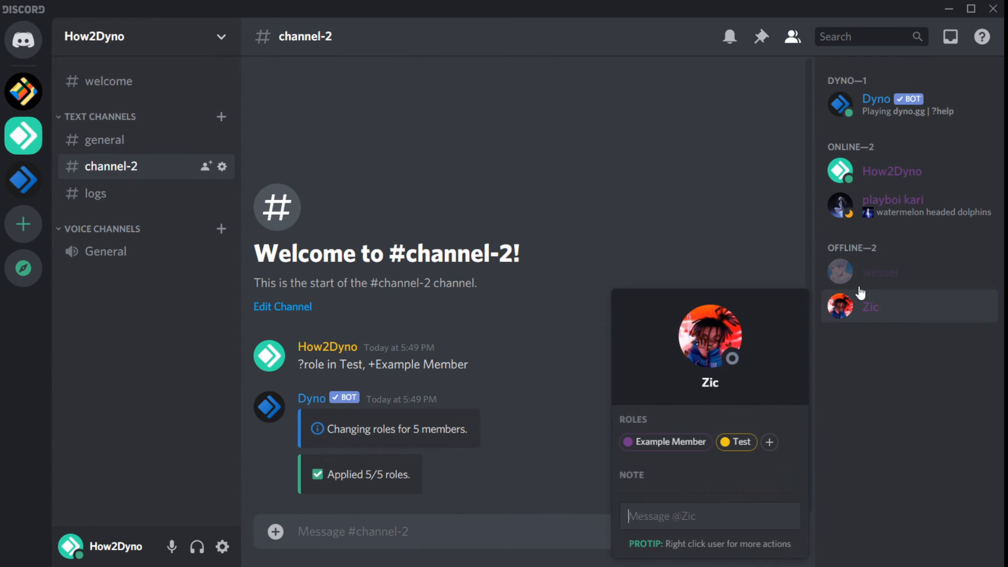
{"action": "left_click", "coordinate": [859, 281]}
{"action": "left_click", "coordinate": [877, 210]}
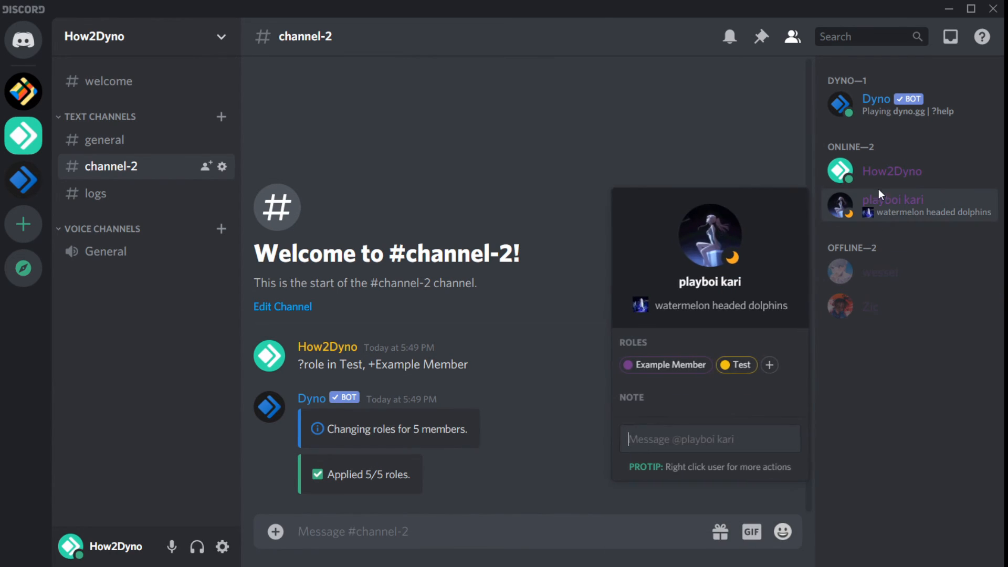
{"action": "left_click", "coordinate": [878, 178]}
{"action": "left_click", "coordinate": [869, 108]}
{"action": "left_click", "coordinate": [870, 108]}
Remove the Example Member role from everyone who has the Test role by sending "?role in Test, -Example Member"
{"action": "left_click", "coordinate": [549, 523]}
{"action": "type", "text": "?role in"}
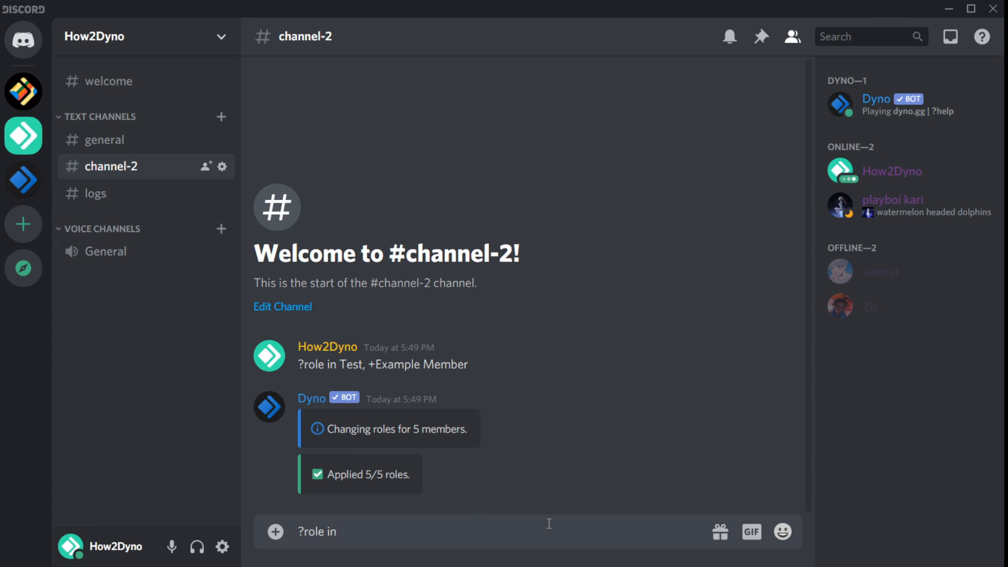
{"action": "type", "text": " Test, -Example Member"}
{"action": "key", "text": "Return"}
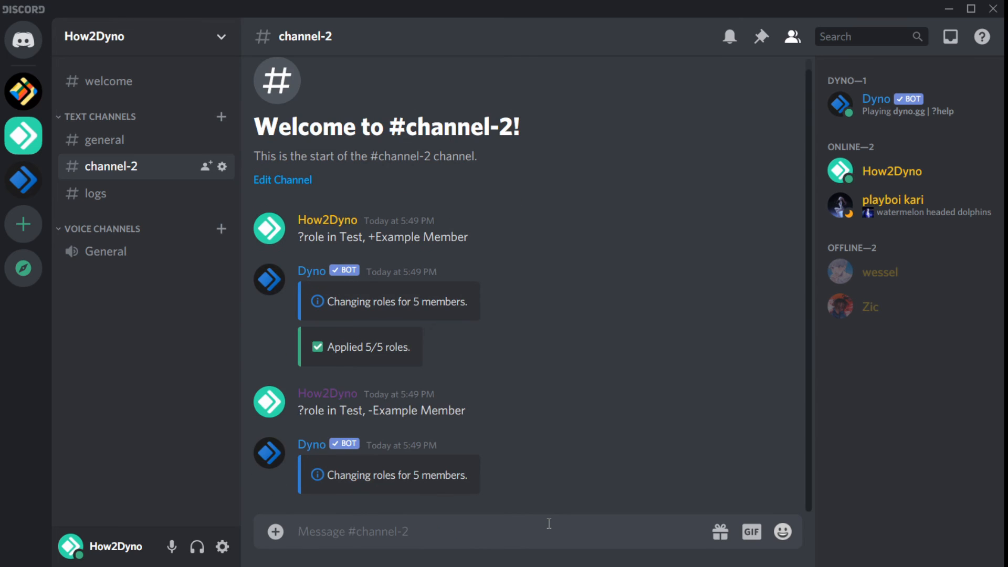